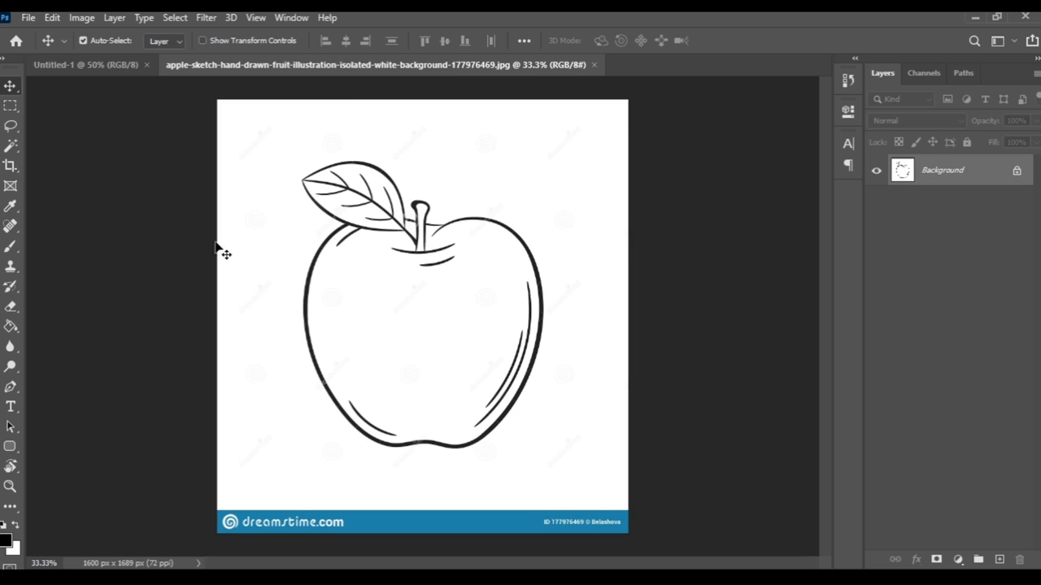
# Draw a rectangular marquee around the apple drawing, excluding the dreamstime watermark banner
pyautogui.press('m')
pyautogui.moveTo(248, 143); pyautogui.dragTo(592, 473)
pyautogui.hotkey('ctrl', 'd')
pyautogui.hotkey('ctrl', 'shift', 'd')
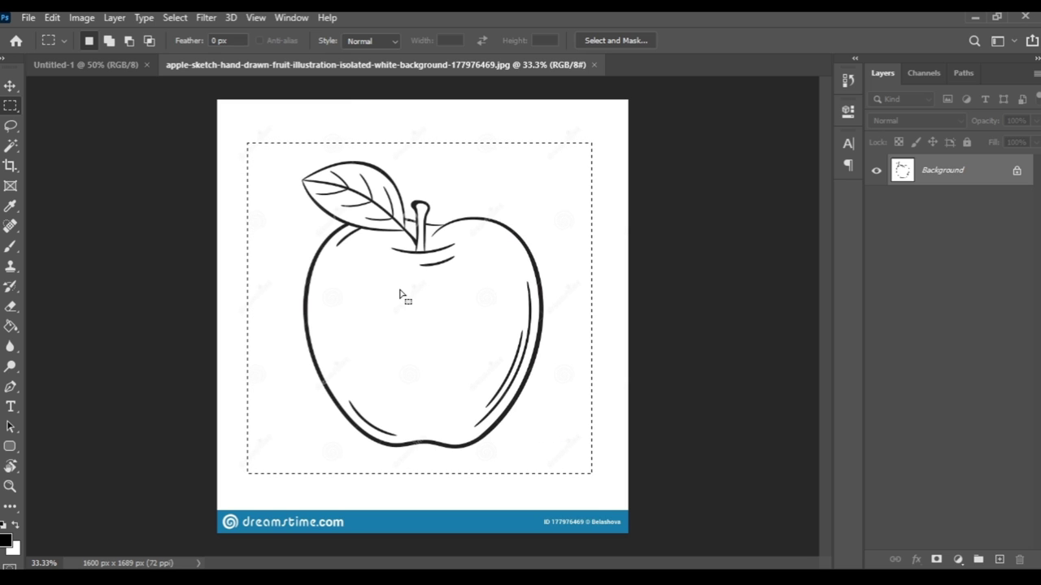
# Paste the apple into Untitled-1 as a new layer, close the stock jpg, and nudge it up
pyautogui.click(128, 67)
pyautogui.hotkey('ctrl', 'v')
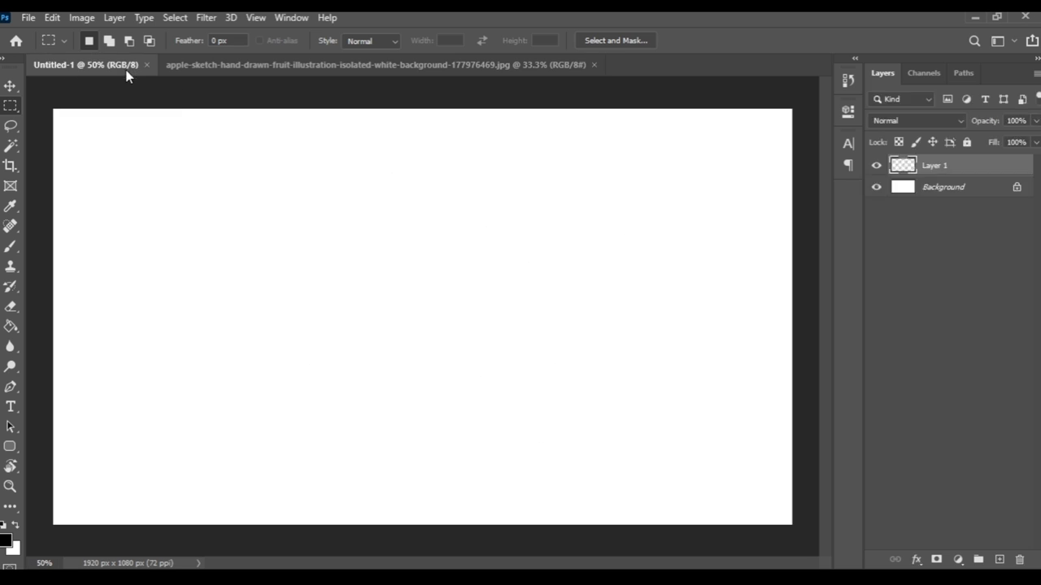
pyautogui.click(633, 64)
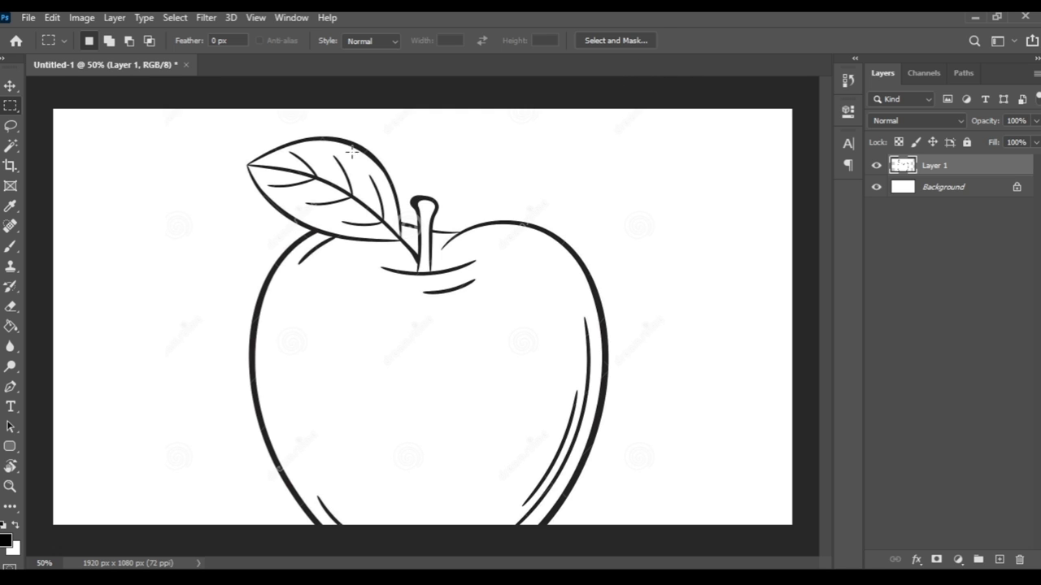
pyautogui.press('v')
pyautogui.moveTo(351, 152); pyautogui.dragTo(351, 138)
# Scale the apple layer to about 73%, reposition it in frame, and fade it to 22% opacity
pyautogui.hotkey('ctrl', 't')
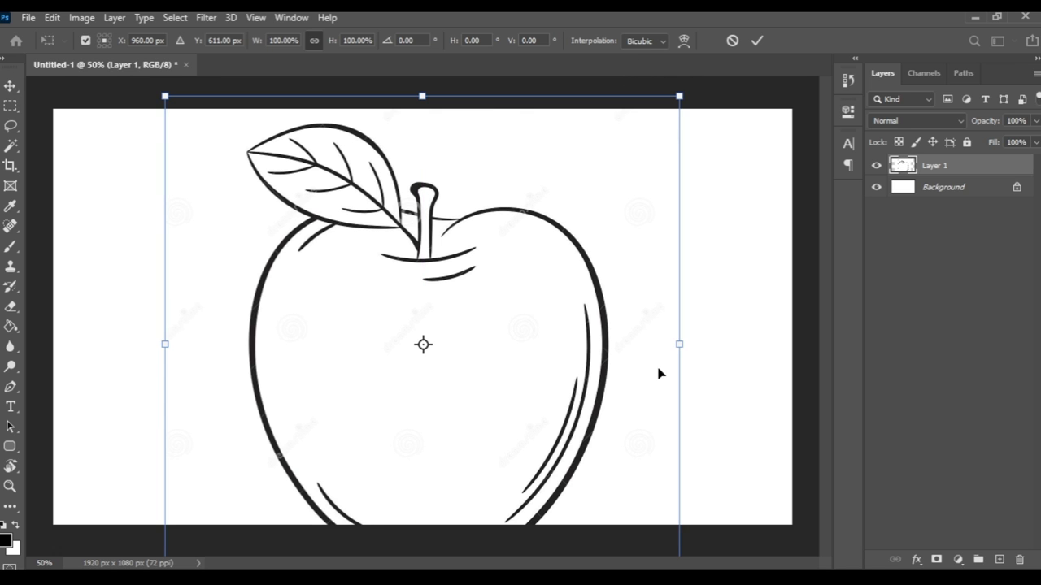
pyautogui.moveTo(680, 346); pyautogui.dragTo(610, 345)
pyautogui.moveTo(505, 342); pyautogui.dragTo(507, 315)
pyautogui.press('Return')
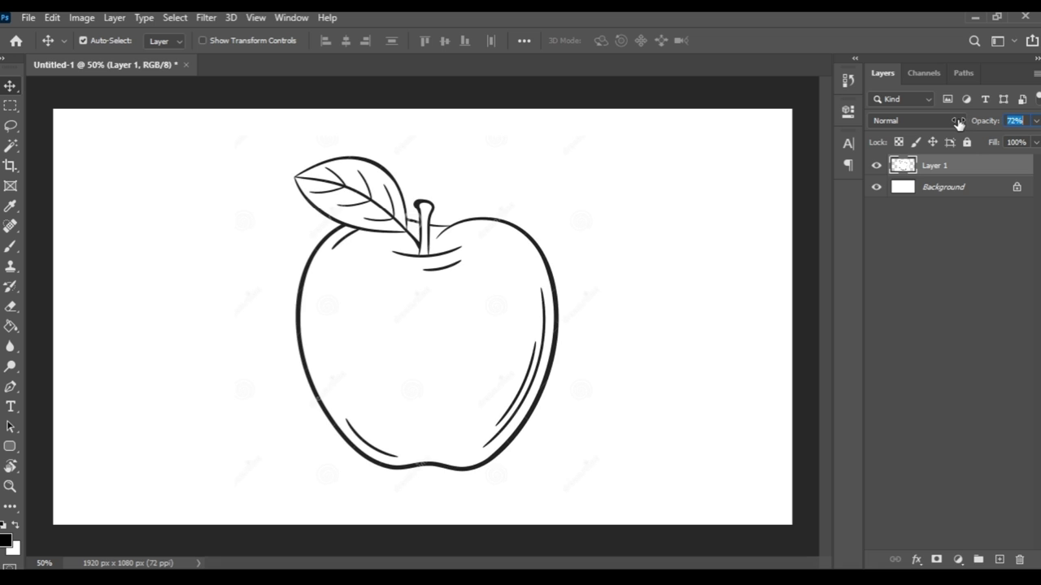
pyautogui.moveTo(960, 122); pyautogui.dragTo(919, 128)
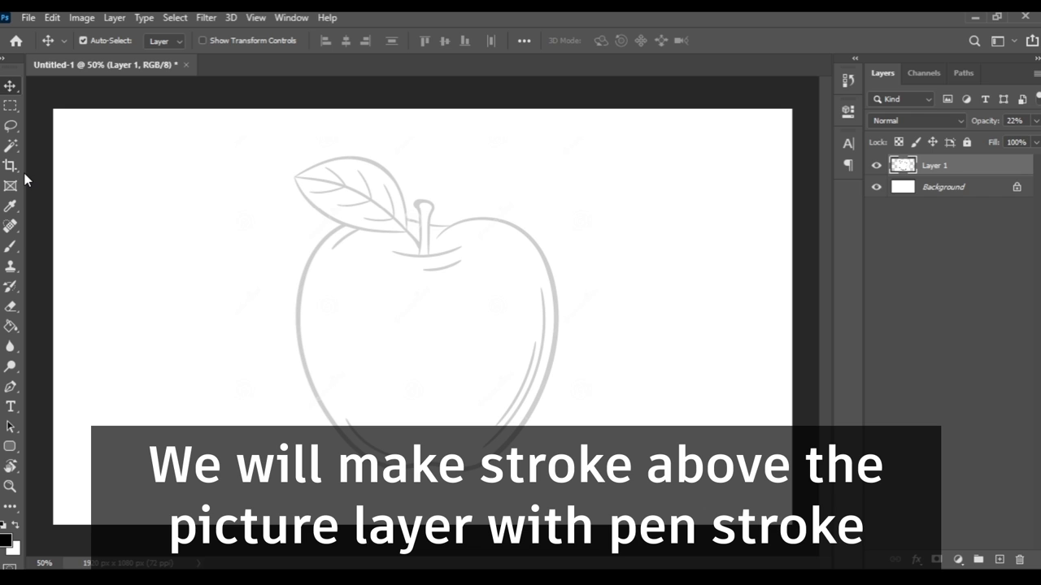
# Add a new empty layer, zoom in on the stem, and ink the curve below the stem in black
pyautogui.click(10, 248)
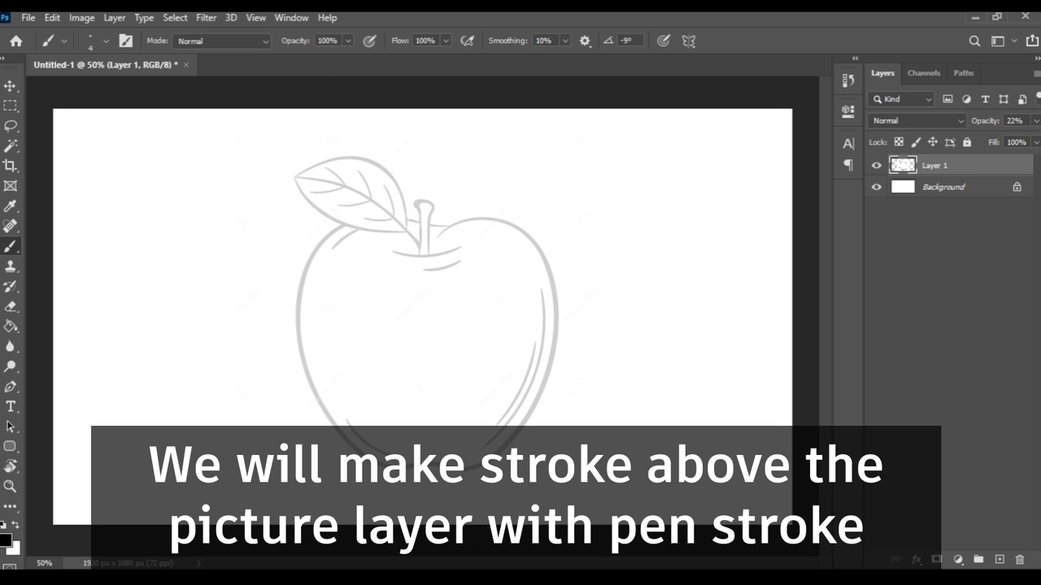
pyautogui.click(999, 559)
pyautogui.hotkey('ctrl', '+')
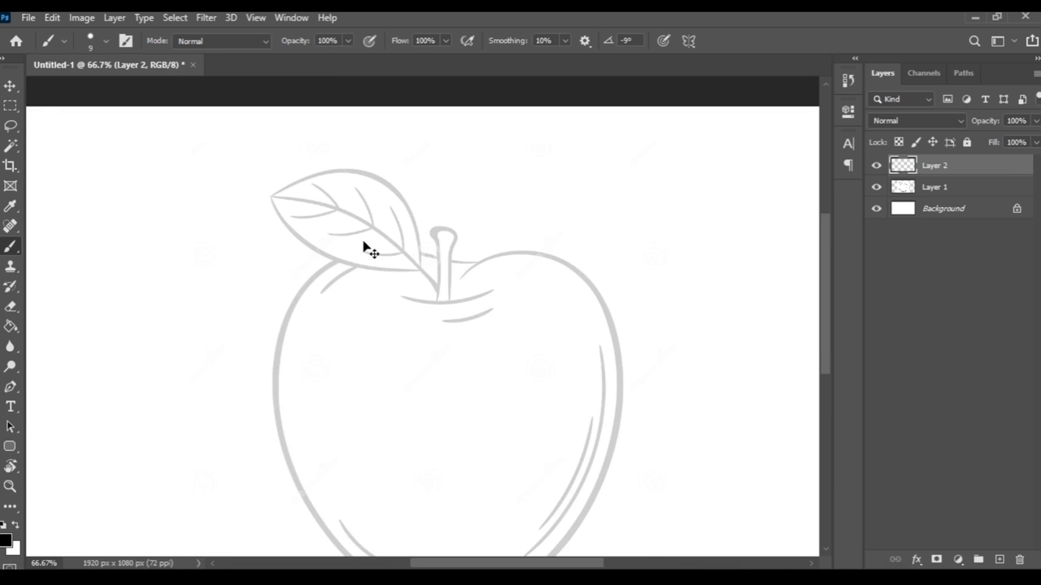
pyautogui.hotkey('ctrl', '+')
pyautogui.press('p')
pyautogui.scroll(1, 453, 281)
pyautogui.moveTo(552, 311); pyautogui.dragTo(635, 276)
pyautogui.press('Return')
pyautogui.press('Return')
# Ink the short stem curves and the line from the stem along the leaf midrib
pyautogui.moveTo(489, 362); pyautogui.dragTo(486, 360)
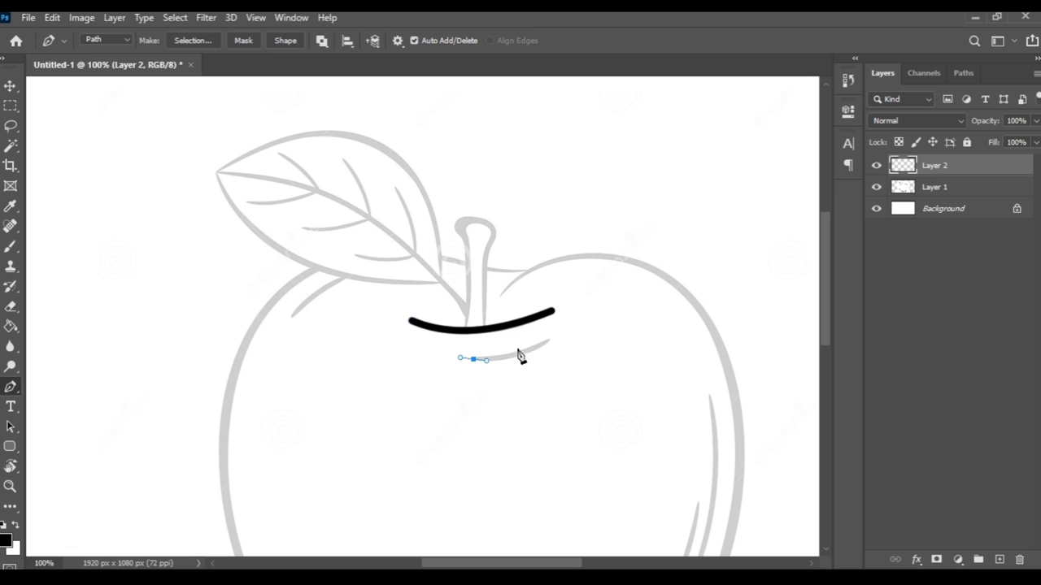
pyautogui.press('Return')
pyautogui.press('Return')
pyautogui.click(461, 329)
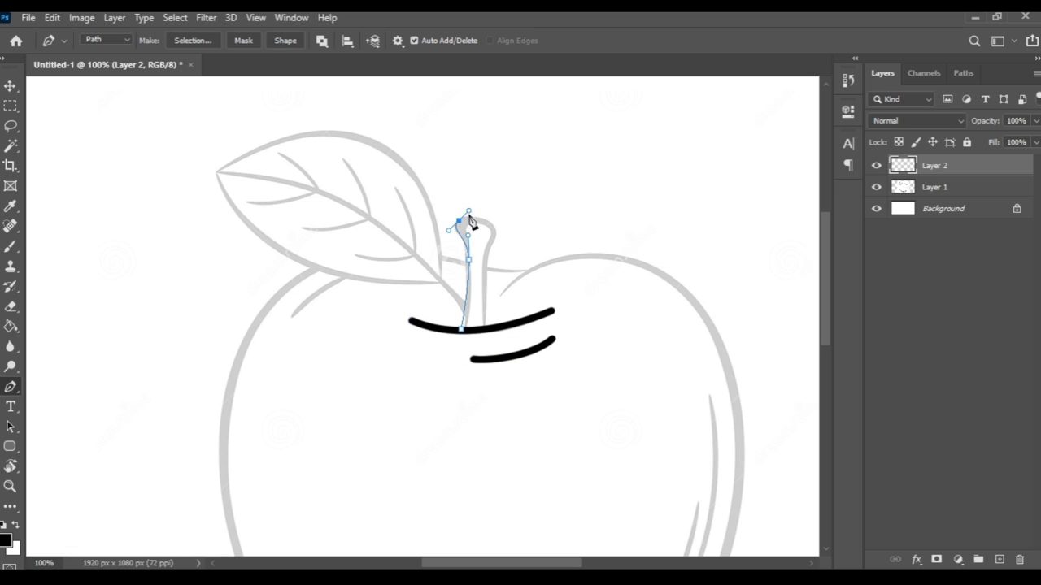
pyautogui.press('Return')
pyautogui.press('Return')
pyautogui.click(465, 303)
pyautogui.moveTo(214, 172); pyautogui.dragTo(51, 172)
# Ink the leaf's upper and lower edges plus the short stem-to-leaf segment in black
pyautogui.press('Return')
pyautogui.moveTo(331, 128); pyautogui.dragTo(383, 133)
pyautogui.moveTo(439, 279); pyautogui.dragTo(442, 391)
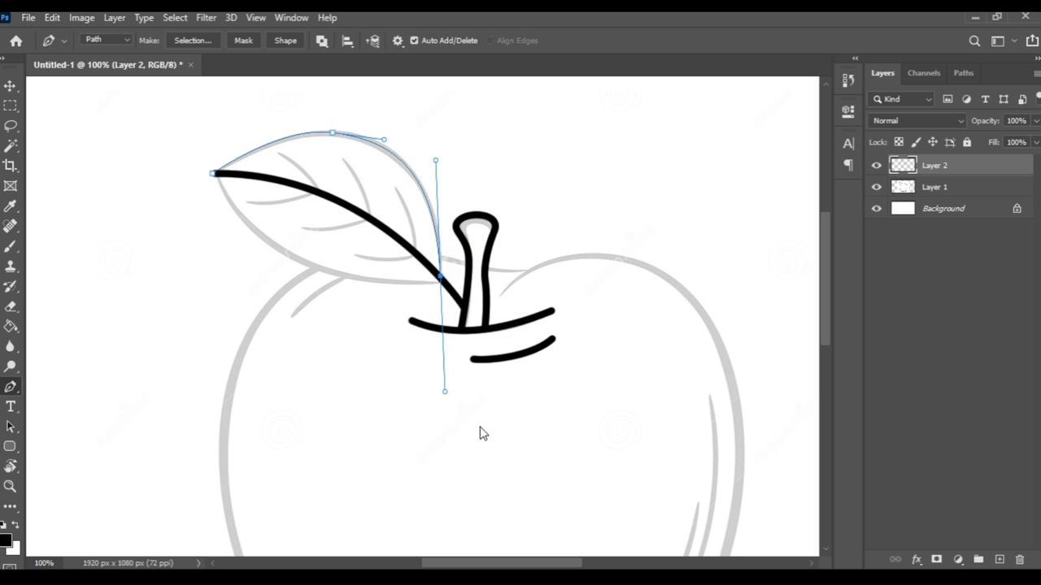
pyautogui.press('Return')
pyautogui.click(211, 173)
pyautogui.moveTo(439, 283); pyautogui.dragTo(661, 296)
pyautogui.press('Return')
pyautogui.click(442, 259)
pyautogui.click(468, 262)
pyautogui.press('Return')
# Trace the apple's full outline from the top right around the bottom and stroke it black
pyautogui.click(486, 267)
pyautogui.moveTo(525, 268); pyautogui.dragTo(544, 268)
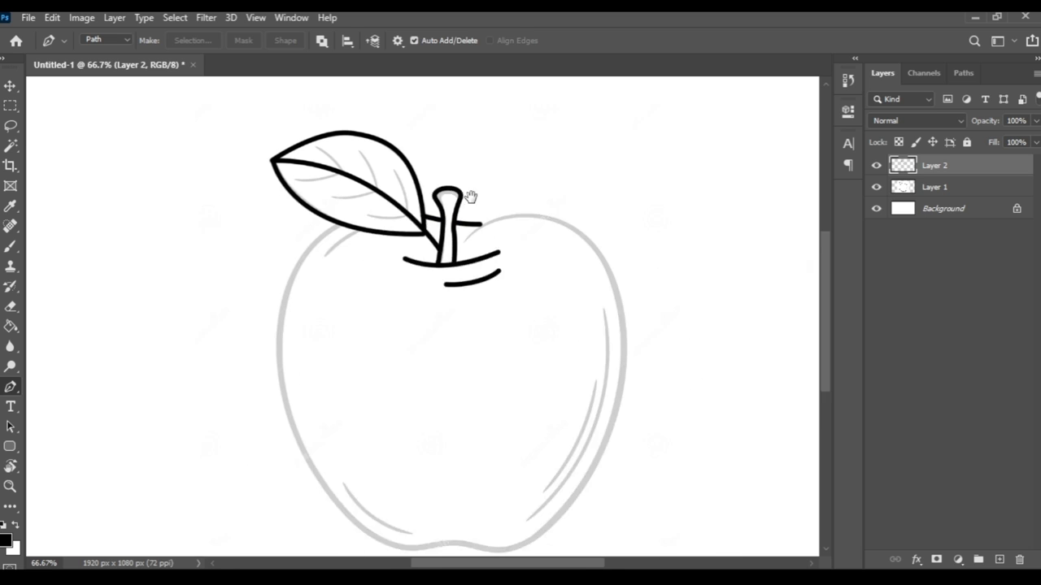
pyautogui.hotkey('ctrl', '-')
pyautogui.moveTo(565, 181); pyautogui.dragTo(619, 220)
pyautogui.moveTo(582, 404); pyautogui.dragTo(575, 421)
pyautogui.moveTo(442, 489)
pyautogui.mouseDown()
pyautogui.moveTo(365, 464)
pyautogui.moveTo(335, 468)
pyautogui.mouseUp()
pyautogui.moveTo(266, 260)
pyautogui.mouseDown()
pyautogui.moveTo(290, 128)
pyautogui.moveTo(276, 221)
pyautogui.mouseUp()
pyautogui.moveTo(327, 172); pyautogui.dragTo(355, 168)
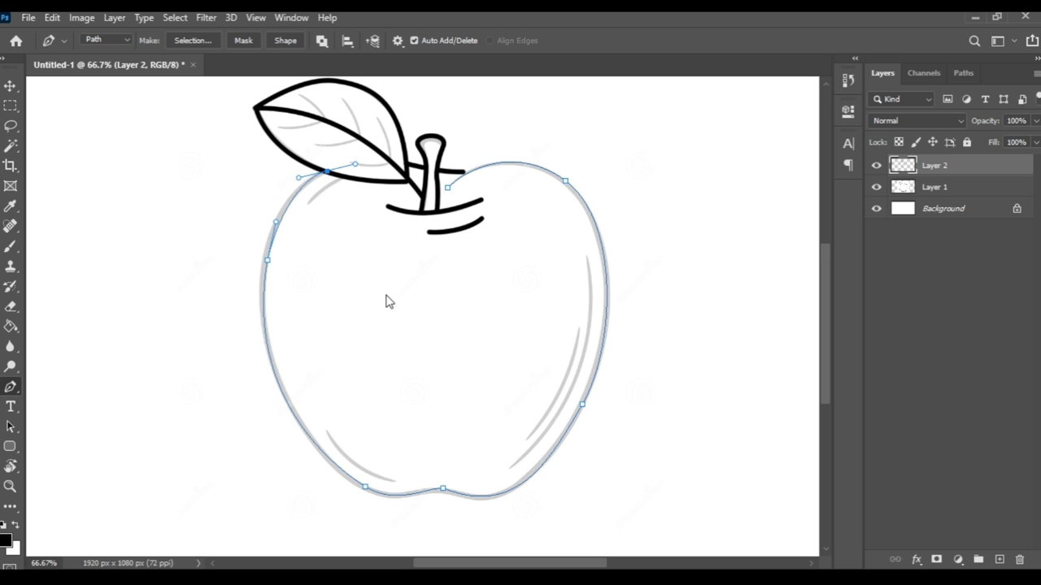
pyautogui.press('Return')
# Ink the lower-left highlight and the inner right highlight curves in black
pyautogui.press('b')
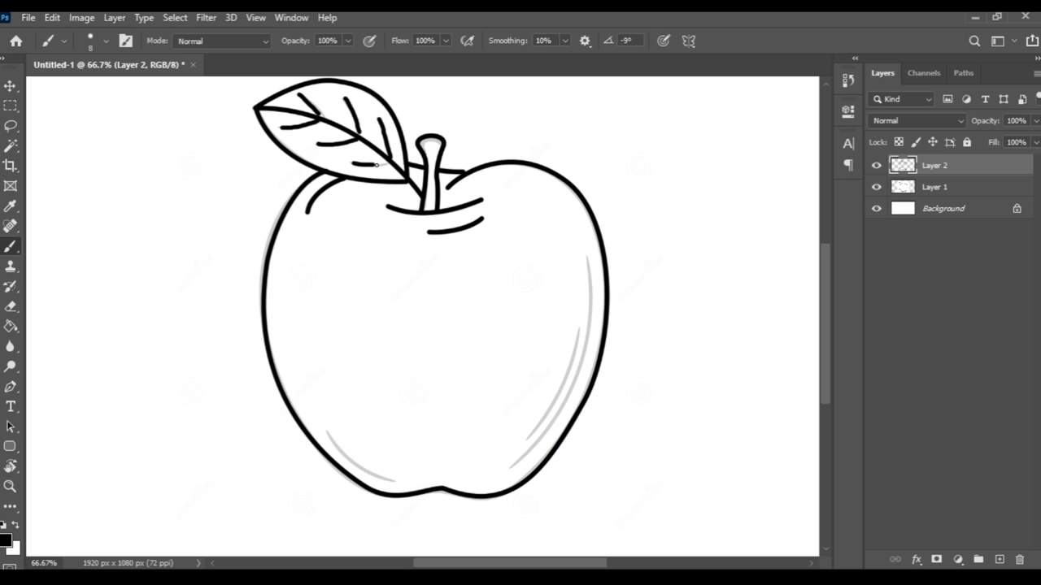
pyautogui.press('p')
pyautogui.click(325, 428)
pyautogui.moveTo(395, 480); pyautogui.dragTo(430, 483)
pyautogui.press('Return')
pyautogui.click(579, 329)
pyautogui.moveTo(525, 438); pyautogui.dragTo(513, 452)
pyautogui.press('Return')
# Ink the outer right highlight in black and pan to view the whole apple
pyautogui.click(586, 255)
pyautogui.scroll(-2, 474, 507)
pyautogui.moveTo(509, 394); pyautogui.dragTo(391, 525)
pyautogui.press('Return')
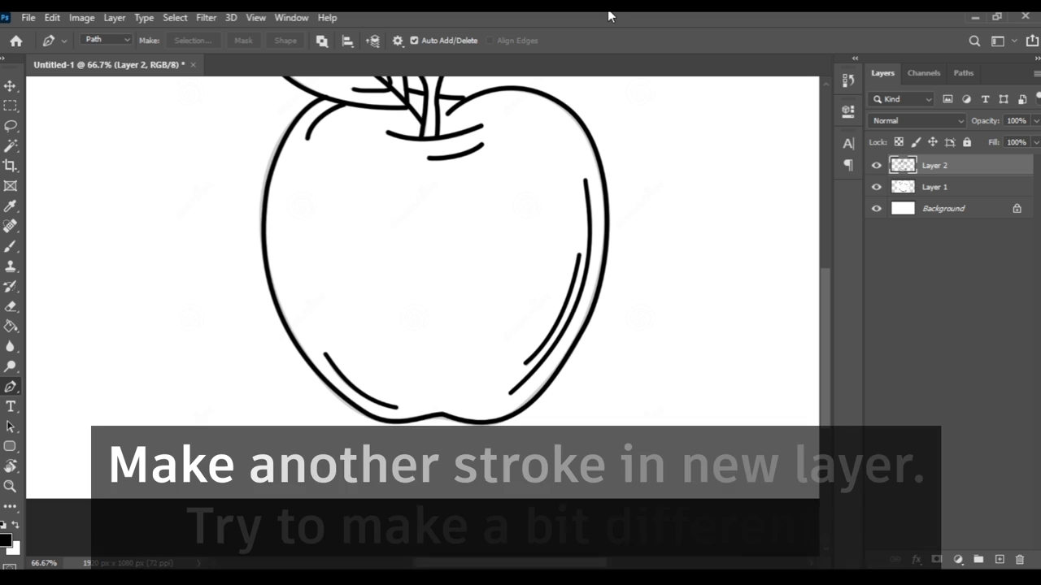
pyautogui.moveTo(429, 193); pyautogui.dragTo(401, 293)
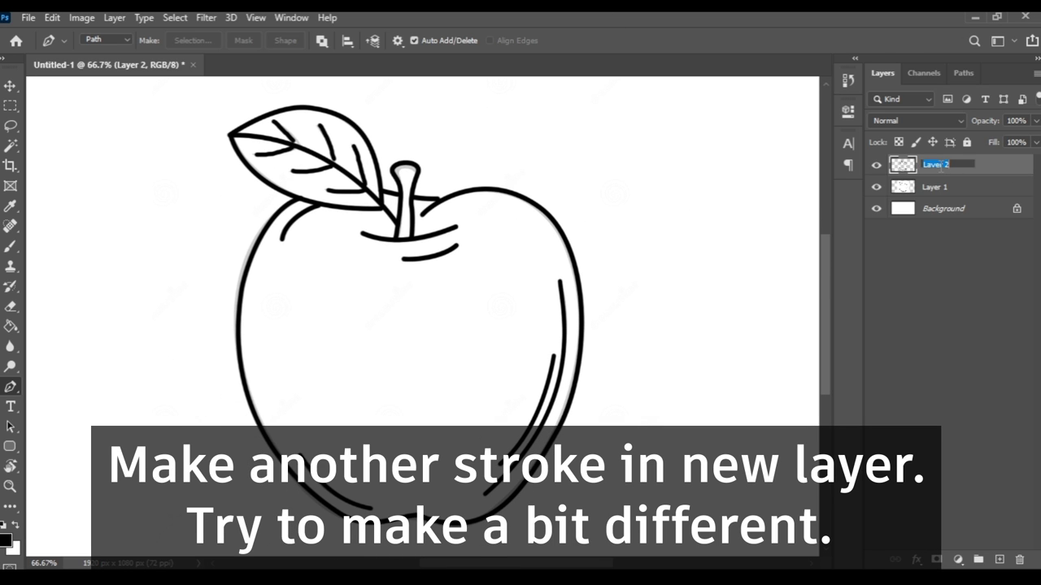
# Rename the first tracing layer to 1, hide it, and add a new layer named 2
pyautogui.write('1')
pyautogui.press('Return')
pyautogui.click(877, 167)
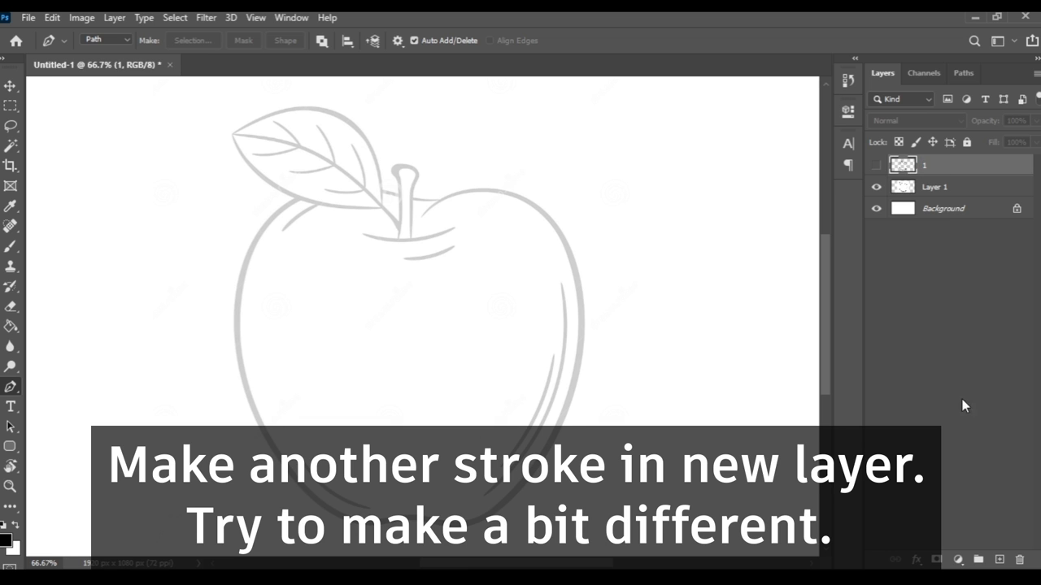
pyautogui.click(999, 559)
pyautogui.write('2')
pyautogui.press('Return')
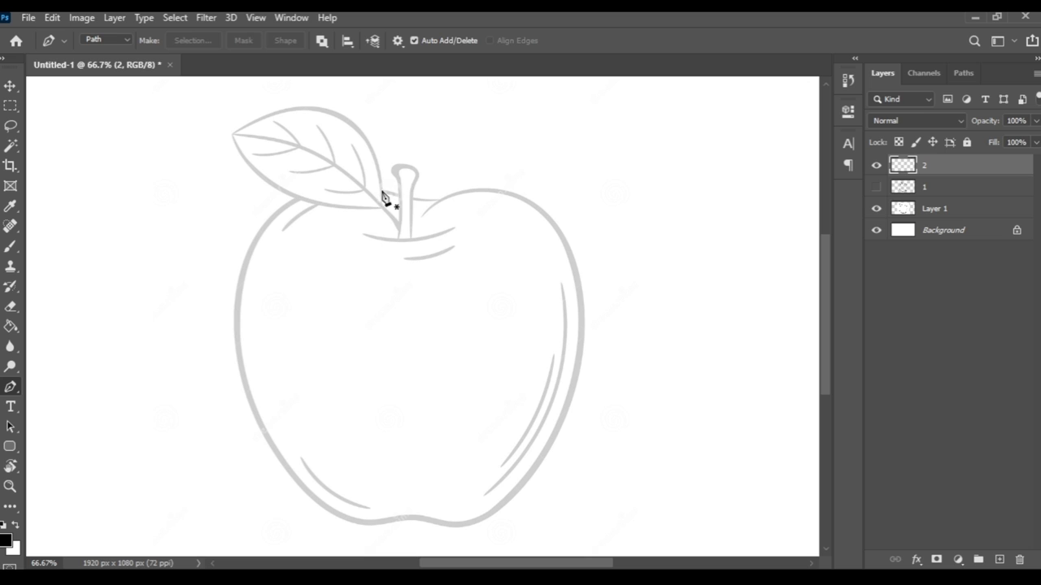
# On layer 2, ink the curve below the stem and the leaf midrib in black
pyautogui.click(403, 261)
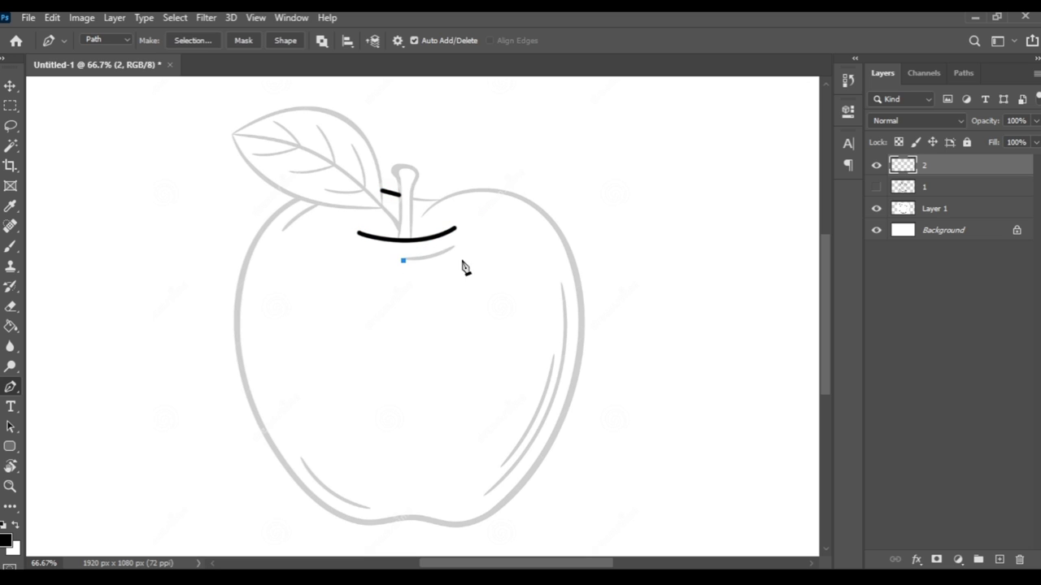
pyautogui.click(441, 202)
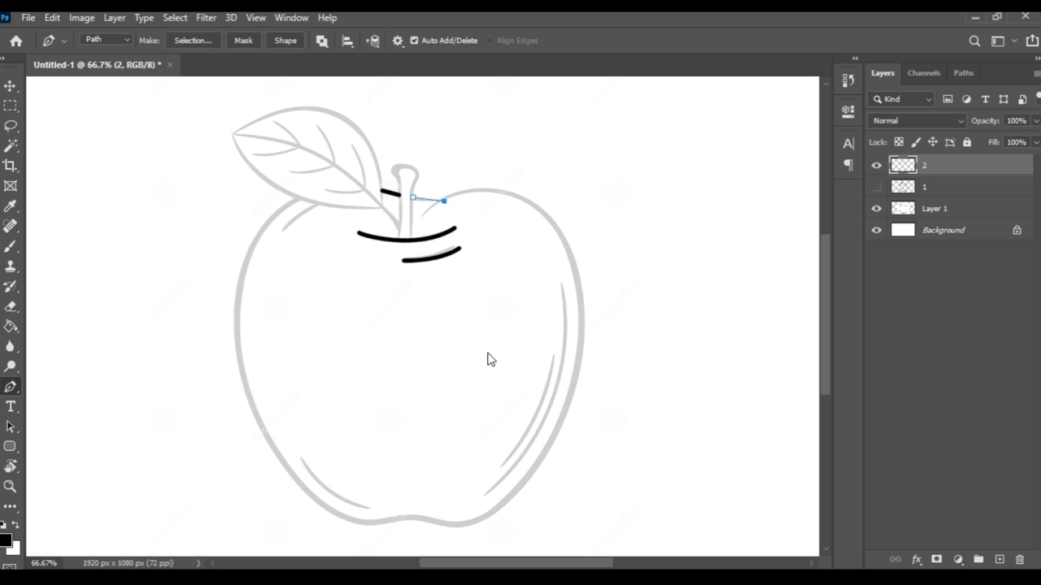
pyautogui.press('Return')
pyautogui.click(396, 222)
pyautogui.click(305, 154)
pyautogui.click(277, 146)
pyautogui.click(230, 134)
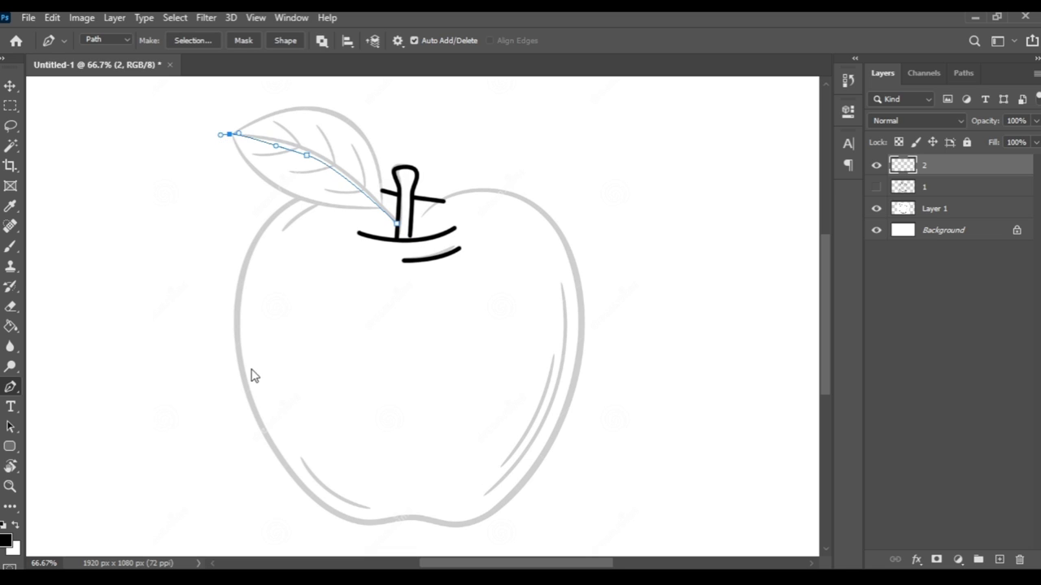
pyautogui.press('Return')
# Trace the closed leaf outline from the tip and stroke it black
pyautogui.click(229, 133)
pyautogui.click(279, 188)
pyautogui.click(332, 206)
pyautogui.click(376, 152)
pyautogui.click(300, 106)
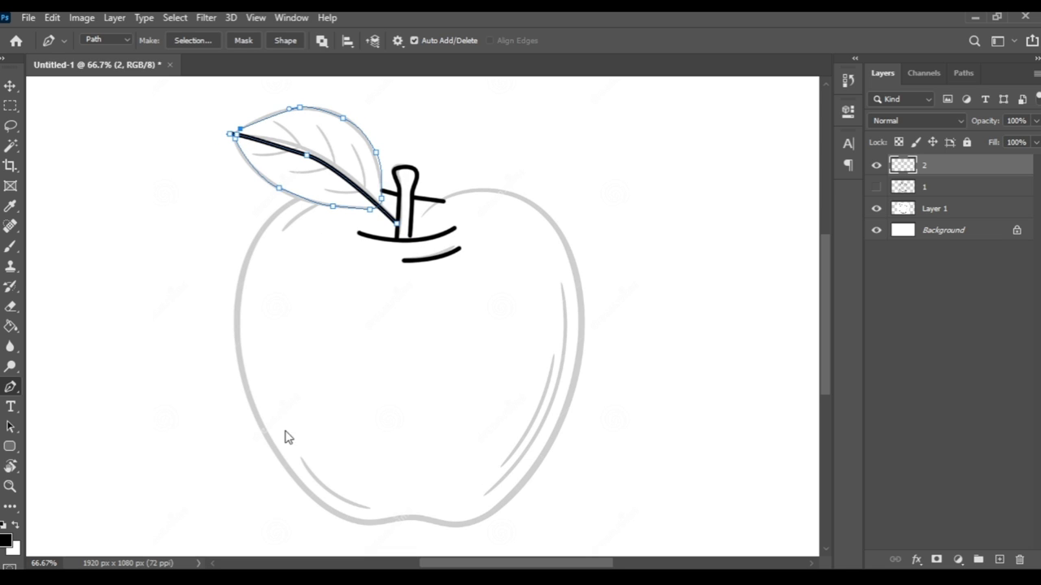
pyautogui.press('Return')
# Ink the leaf's side veins running into the midrib in black
pyautogui.click(276, 120)
pyautogui.click(254, 154)
pyautogui.press('Return')
pyautogui.click(292, 170)
pyautogui.click(332, 165)
pyautogui.click(320, 128)
pyautogui.press('Return')
pyautogui.click(355, 145)
pyautogui.click(330, 189)
pyautogui.press('Return')
# Trace the apple's outline around the body back to the stem and stroke it black
pyautogui.moveTo(300, 198); pyautogui.dragTo(323, 185)
pyautogui.click(250, 259)
pyautogui.click(253, 397)
pyautogui.click(317, 502)
pyautogui.click(509, 503)
pyautogui.click(569, 253)
pyautogui.moveTo(422, 216); pyautogui.dragTo(392, 246)
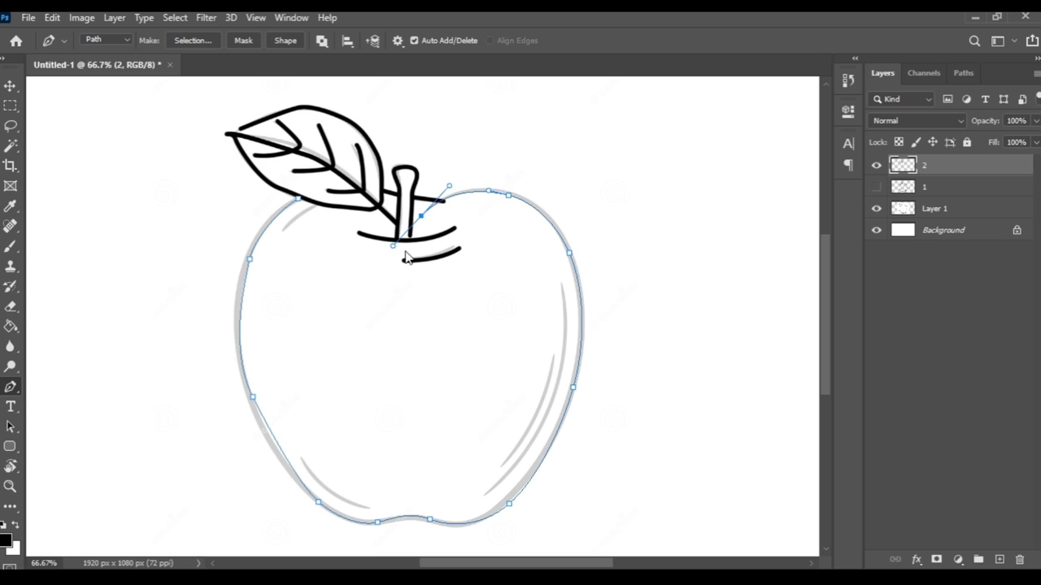
pyautogui.press('Return')
# Ink the short upper-left line and the top-right line on the apple in black
pyautogui.click(314, 204)
pyautogui.moveTo(281, 232); pyautogui.dragTo(281, 239)
pyautogui.press('Return')
pyautogui.click(423, 206)
pyautogui.moveTo(511, 195)
pyautogui.mouseDown()
pyautogui.moveTo(616, 272)
pyautogui.moveTo(563, 303)
pyautogui.mouseUp()
pyautogui.press('Return')
# Ink the right-side and lower-left highlights in black, then hide layer 2
pyautogui.moveTo(480, 492); pyautogui.dragTo(379, 561)
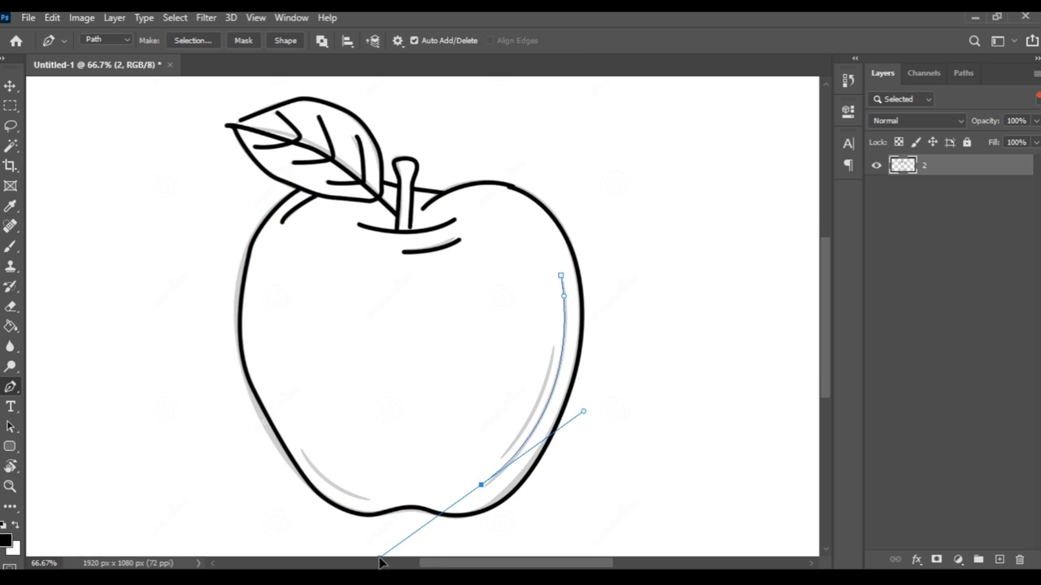
pyautogui.press('Return')
pyautogui.click(554, 344)
pyautogui.moveTo(481, 484); pyautogui.dragTo(509, 432)
pyautogui.press('Return')
pyautogui.click(300, 447)
pyautogui.moveTo(375, 500); pyautogui.dragTo(405, 507)
pyautogui.press('Return')
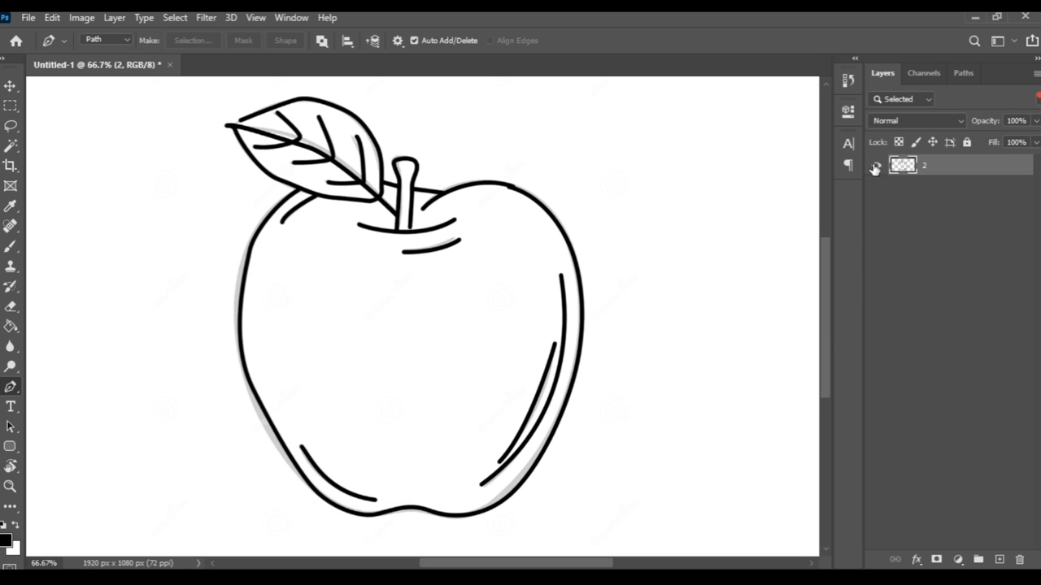
pyautogui.click(875, 167)
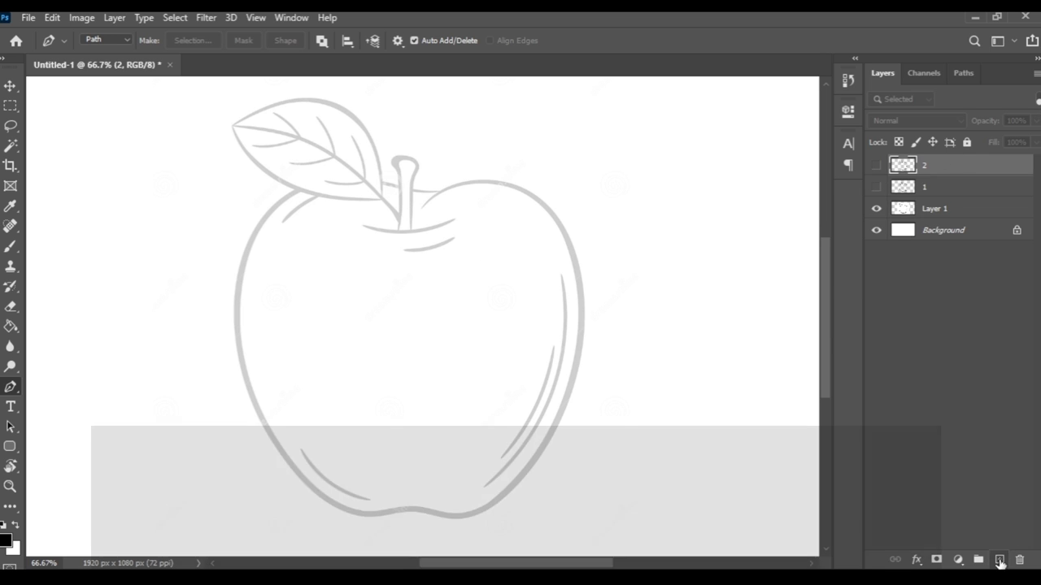
# Add a new empty layer on top and name it 3
pyautogui.click(999, 560)
pyautogui.doubleClick(935, 165)
pyautogui.write('3')
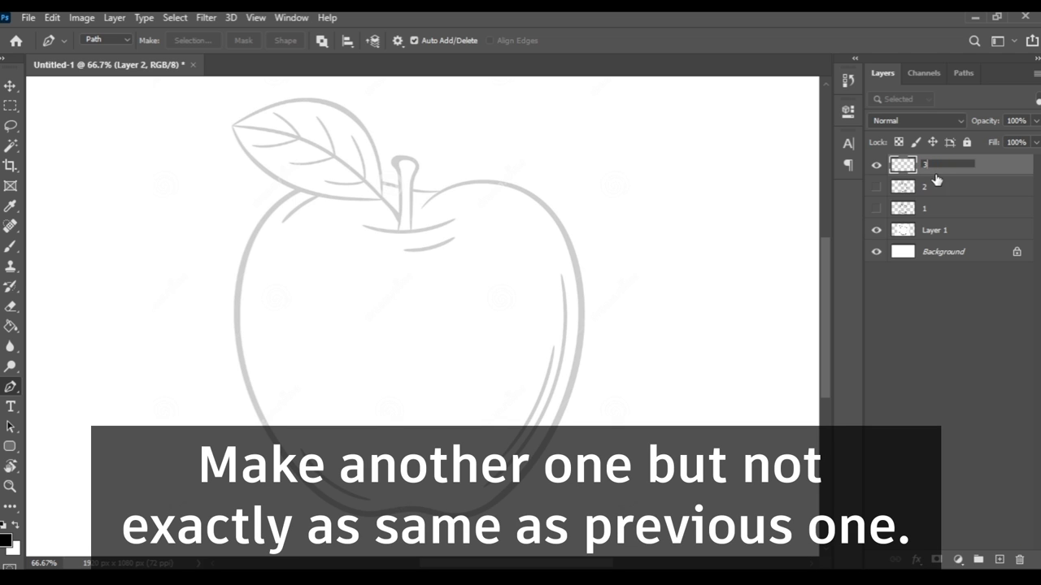
pyautogui.press('Return')
# Trace the two curves below the stem and the stem itself in black
pyautogui.click(364, 227)
pyautogui.click(455, 221)
pyautogui.click(405, 252)
pyautogui.click(453, 239)
pyautogui.click(398, 228)
pyautogui.click(400, 174)
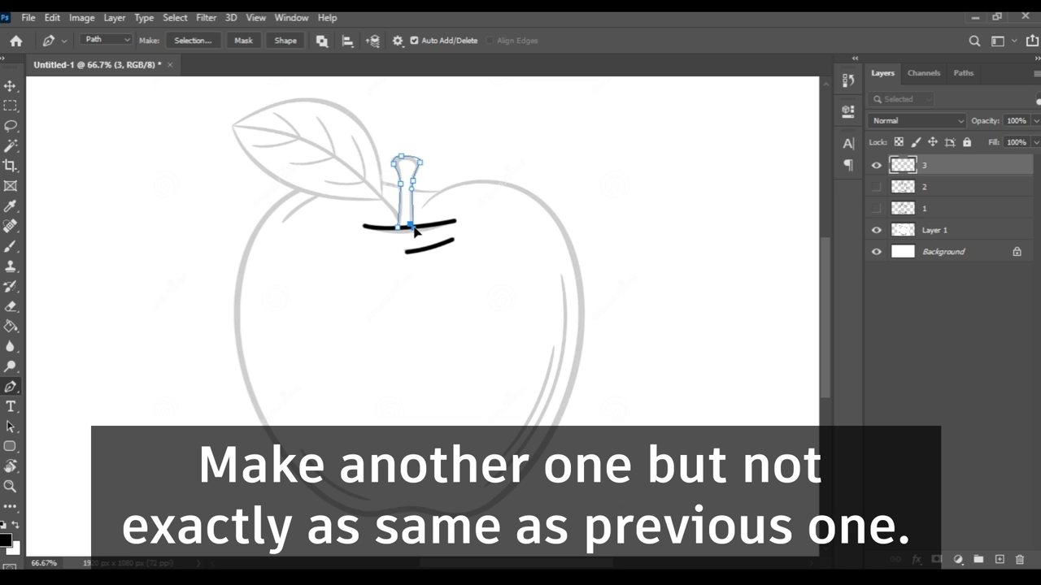
# Trace the leaf outline, its veins and a short line beside the stem
pyautogui.moveTo(233, 127); pyautogui.dragTo(320, 105)
pyautogui.moveTo(381, 201); pyautogui.dragTo(495, 205)
pyautogui.click(364, 126)
pyautogui.click(255, 114)
pyautogui.click(232, 126)
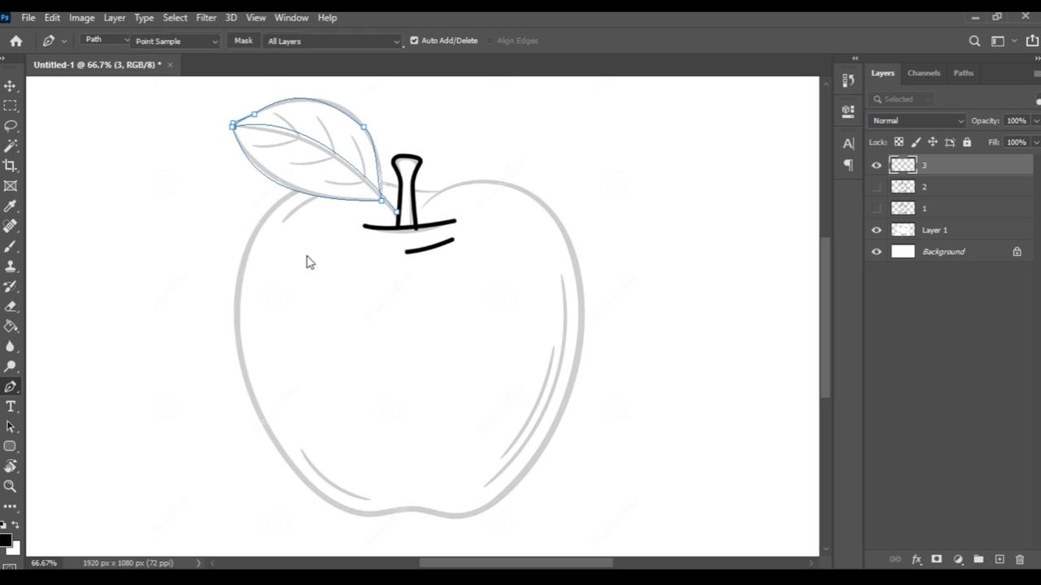
pyautogui.moveTo(276, 115); pyautogui.dragTo(291, 120)
pyautogui.moveTo(334, 152); pyautogui.dragTo(336, 159)
pyautogui.click(329, 180)
pyautogui.click(355, 171)
pyautogui.click(415, 189)
pyautogui.click(436, 191)
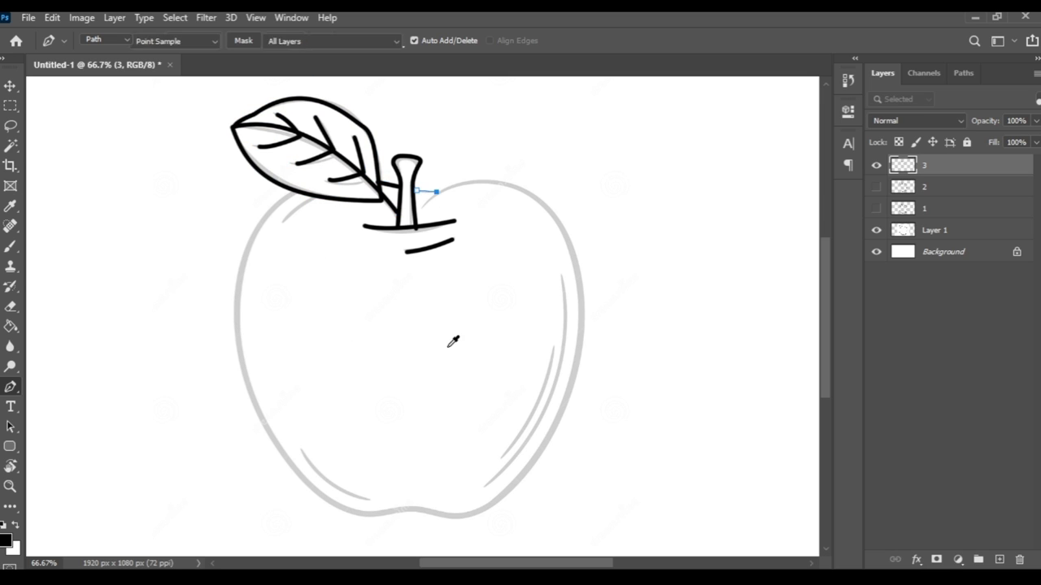
# Trace the apple's outer outline around the right, bottom and left, stroked in black
pyautogui.moveTo(583, 324); pyautogui.dragTo(596, 419)
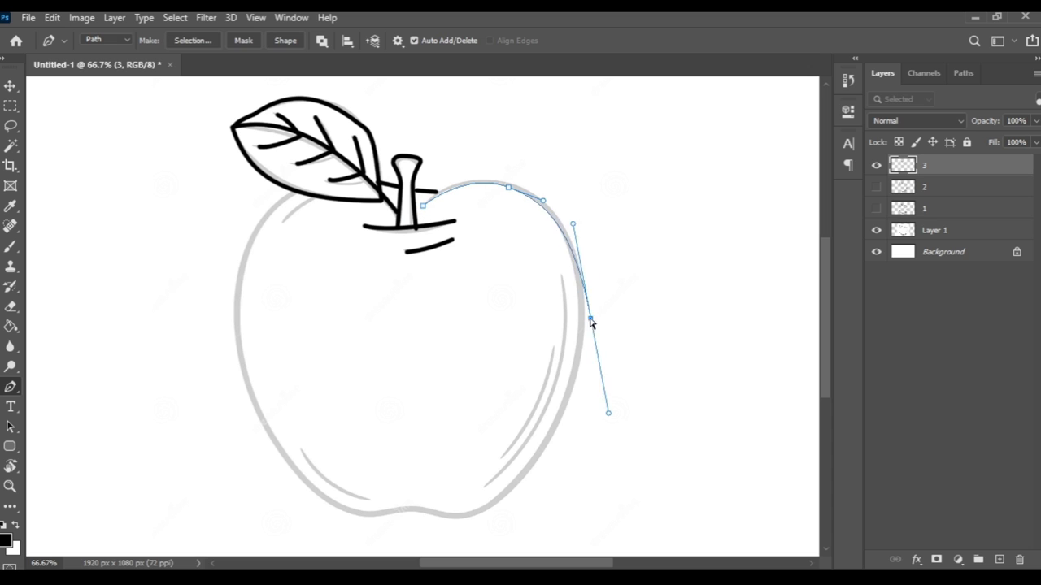
pyautogui.click(428, 511)
pyautogui.moveTo(349, 510); pyautogui.dragTo(304, 495)
pyautogui.moveTo(232, 334); pyautogui.dragTo(228, 253)
pyautogui.moveTo(301, 201); pyautogui.dragTo(329, 186)
pyautogui.press('Return')
# Draw and stroke three black highlight lines at the bottom-left and right side
pyautogui.click(299, 442)
pyautogui.moveTo(373, 499); pyautogui.dragTo(425, 509)
pyautogui.press('Return')
pyautogui.moveTo(549, 347); pyautogui.dragTo(550, 365)
pyautogui.moveTo(495, 464); pyautogui.dragTo(483, 477)
pyautogui.press('Return')
pyautogui.moveTo(561, 274); pyautogui.dragTo(561, 291)
pyautogui.moveTo(494, 463); pyautogui.dragTo(480, 480)
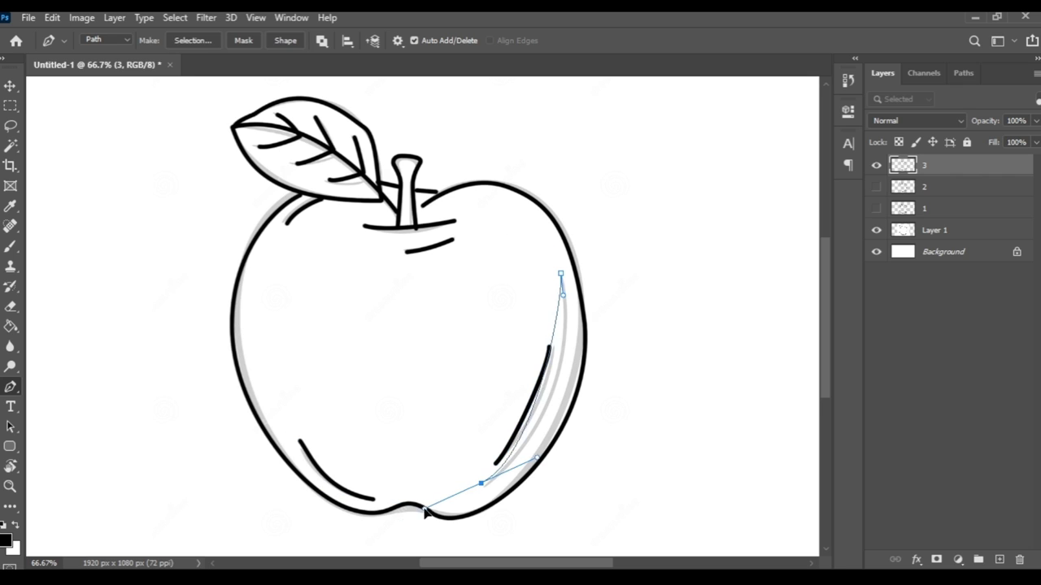
pyautogui.press('Return')
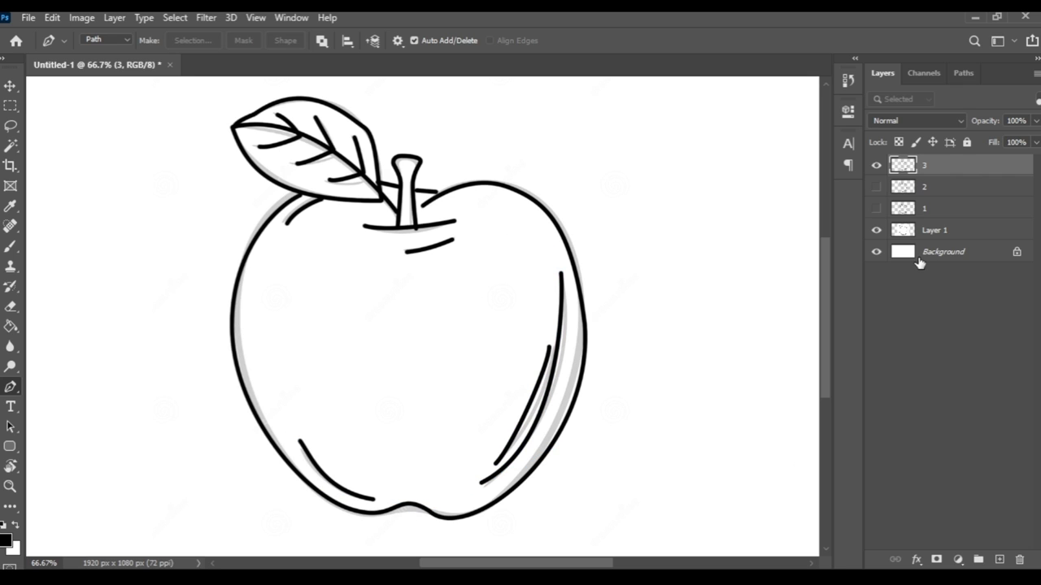
# Hide and delete the grey reference layer, then turn outline layers 1 and 2 back on
pyautogui.click(879, 230)
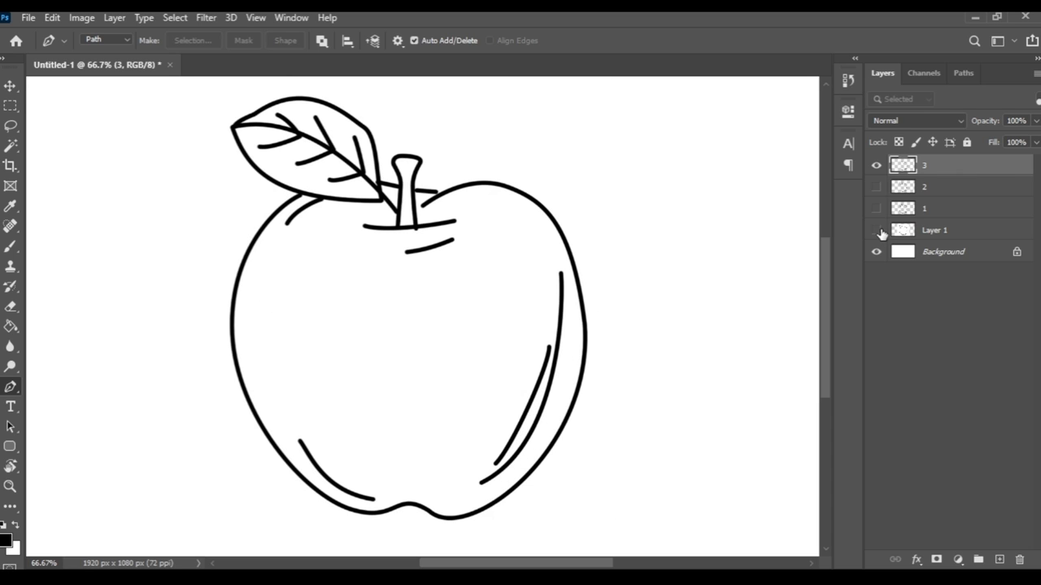
pyautogui.click(932, 238)
pyautogui.press('Delete')
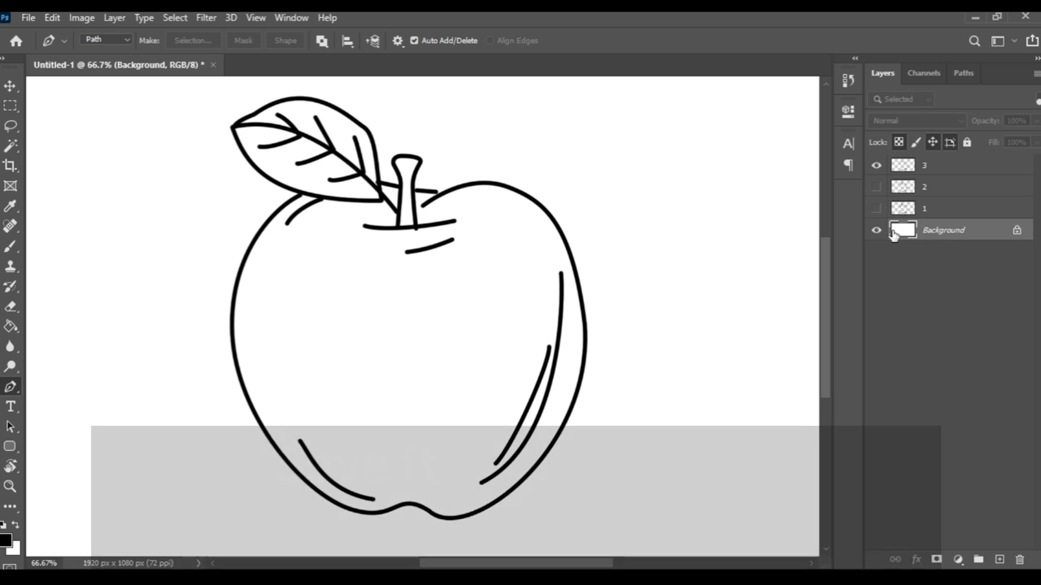
pyautogui.hotkey('ctrl', '-')
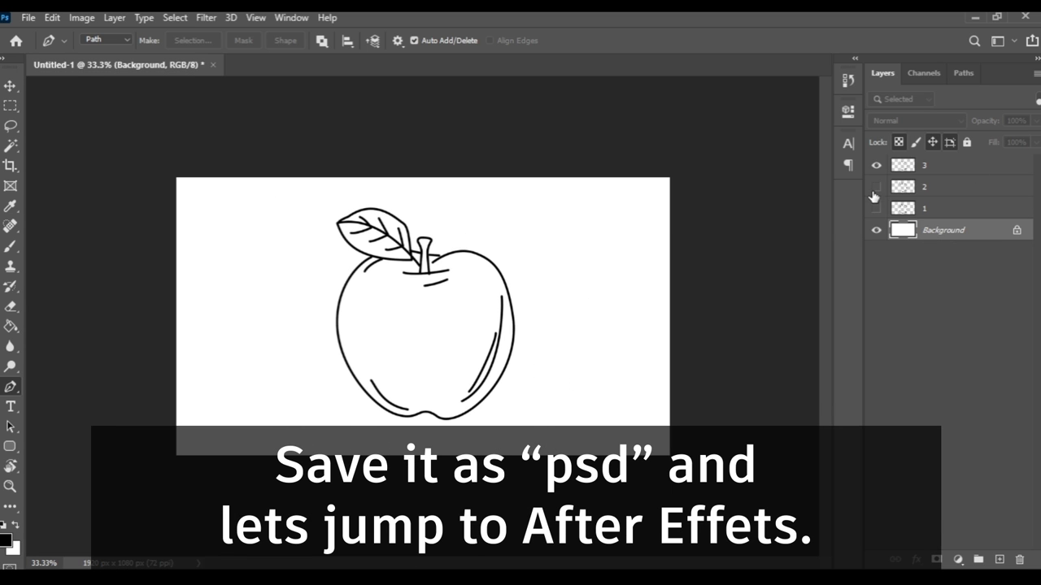
pyautogui.moveTo(876, 186); pyautogui.dragTo(876, 209)
pyautogui.hotkey('ctrl', '+')
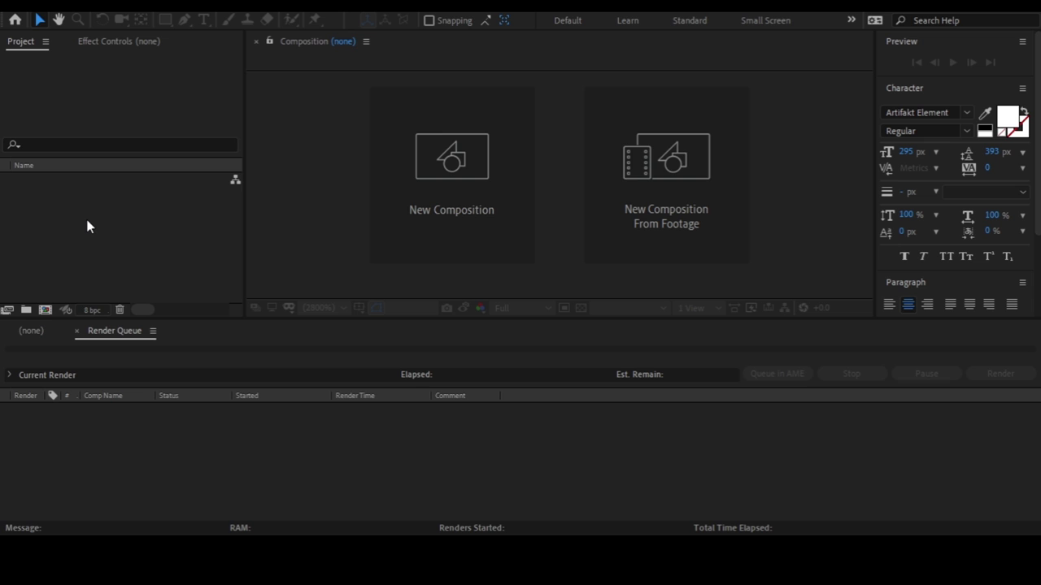
# Import the apple PSD as a composition with layers and open the apple comp
pyautogui.doubleClick(88, 227)
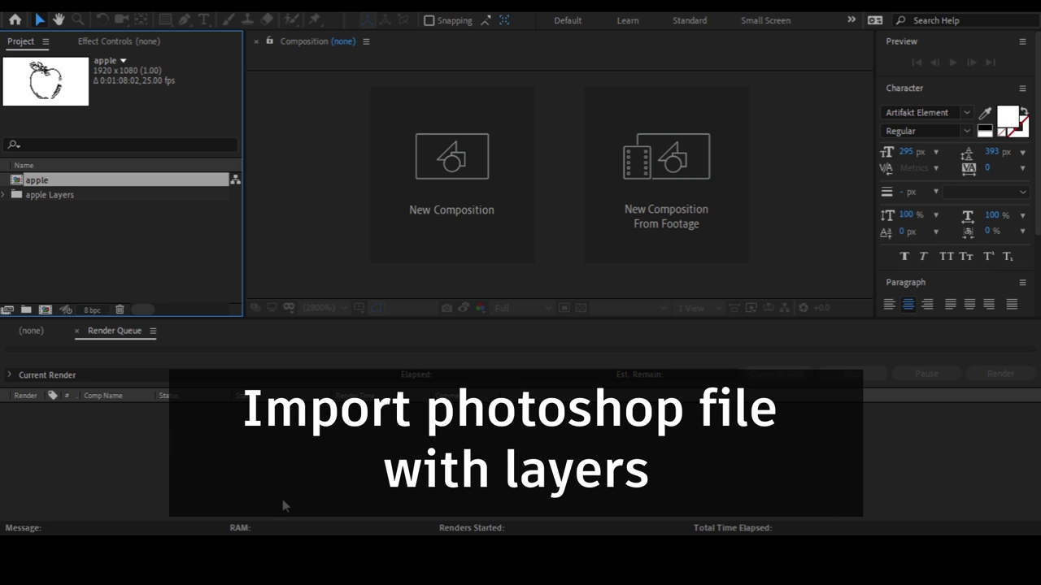
pyautogui.doubleClick(18, 181)
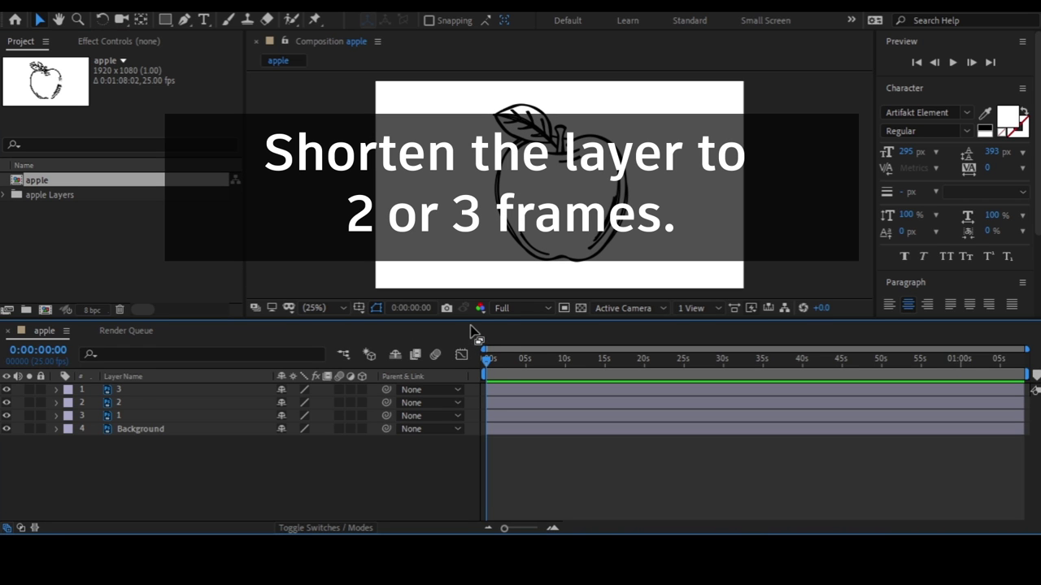
# Select outline layers 3, 2 and 1 and trim them to about two frames
pyautogui.click(494, 388)
pyautogui.click(492, 388)
pyautogui.keyDown('shift'); pyautogui.click(502, 416); pyautogui.keyUp('shift')
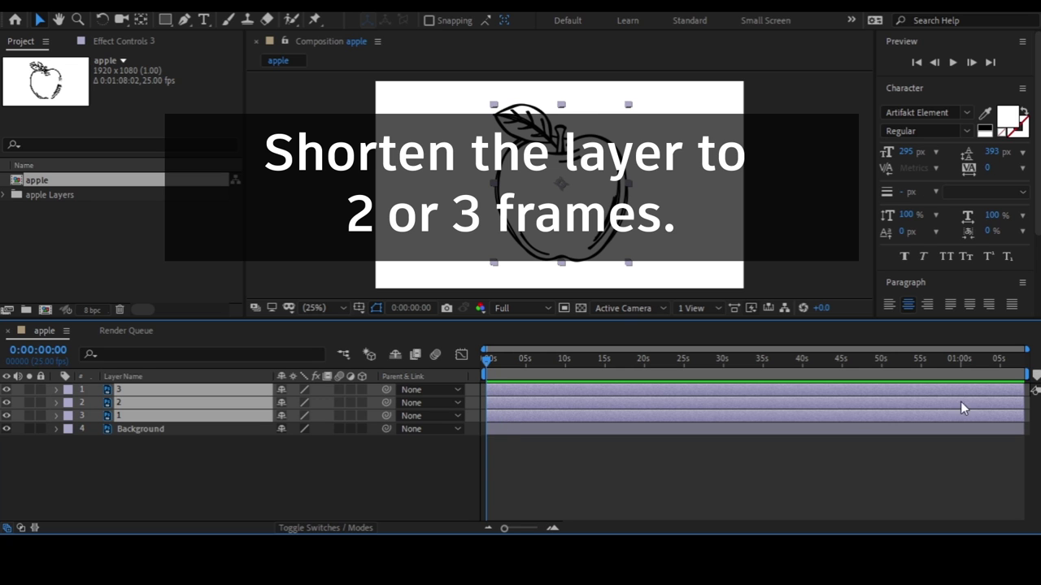
pyautogui.moveTo(1031, 392); pyautogui.dragTo(508, 392)
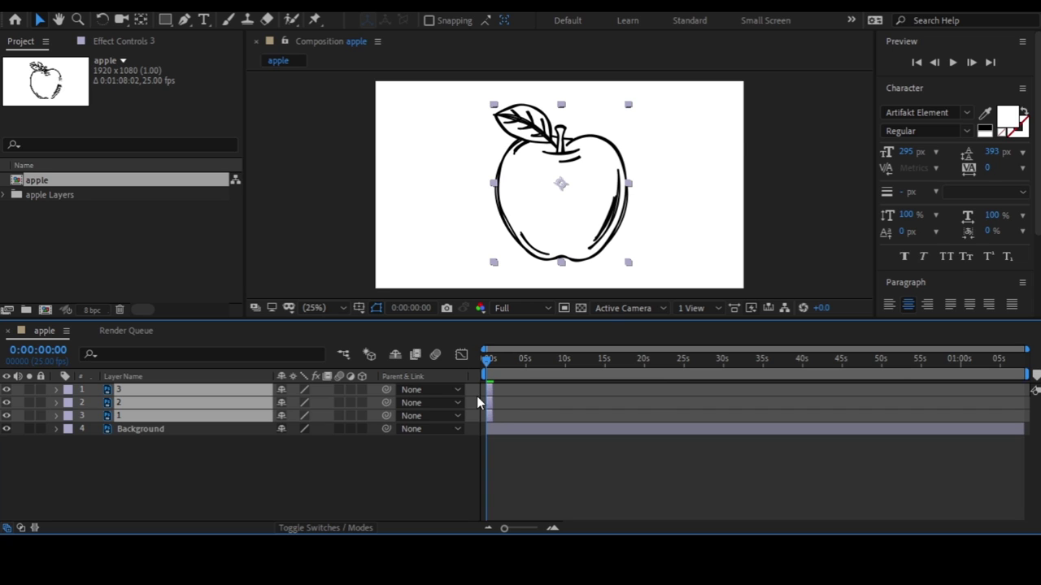
pyautogui.press('=')
pyautogui.press('=')
pyautogui.press('=')
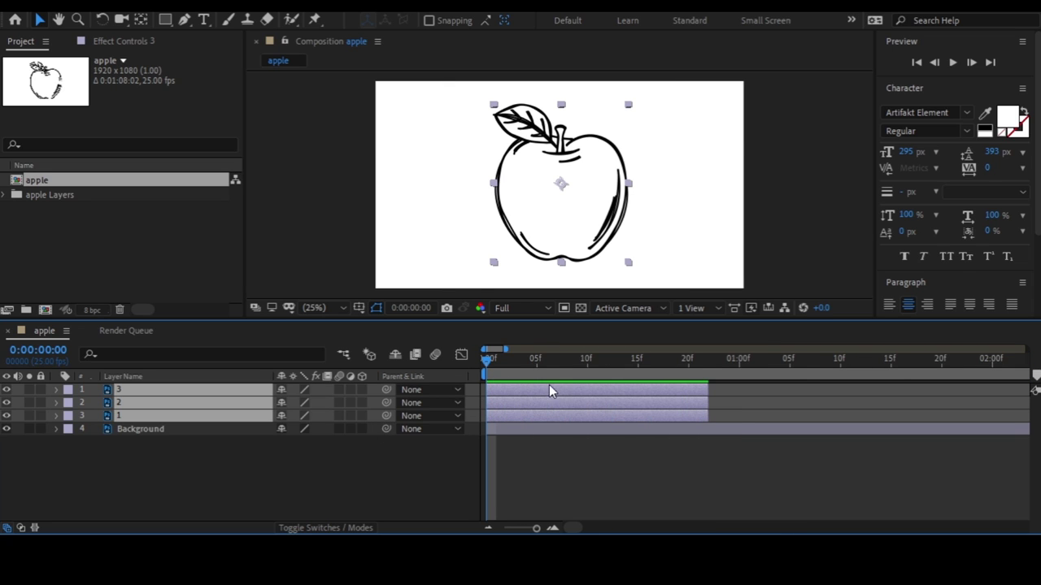
pyautogui.press('space')
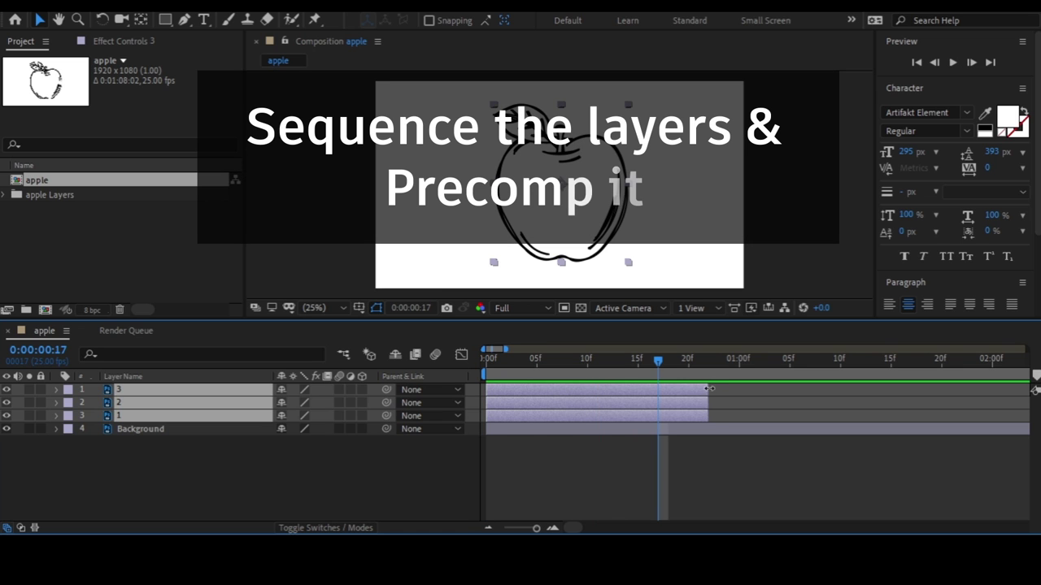
pyautogui.moveTo(708, 388); pyautogui.dragTo(546, 390)
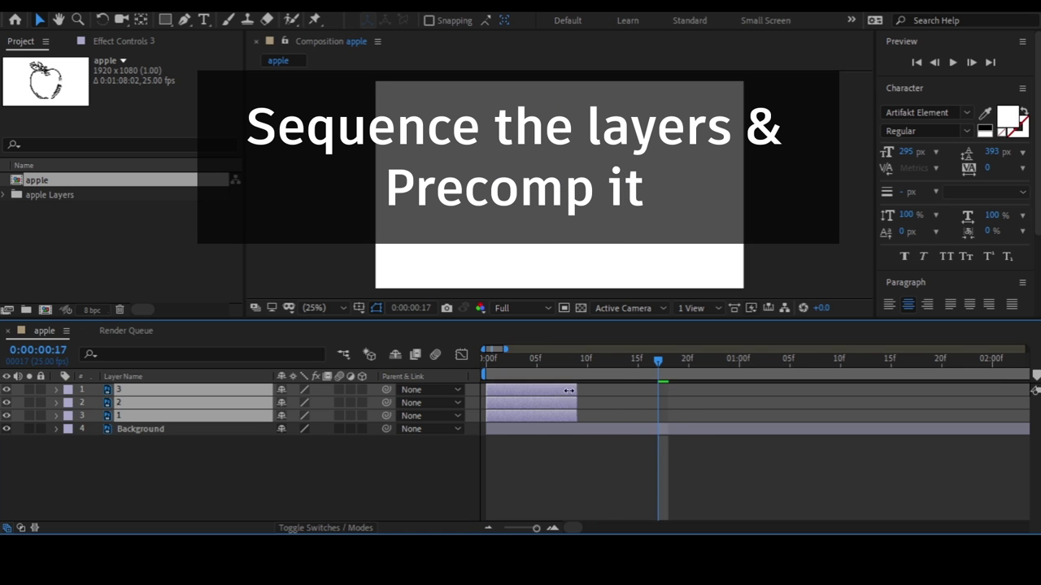
# Stagger the layers in sequence, pre-compose them as Pre-comp 1, and enable Time Remap
pyautogui.click(511, 448)
pyautogui.click(518, 389)
pyautogui.moveTo(511, 399); pyautogui.dragTo(643, 391)
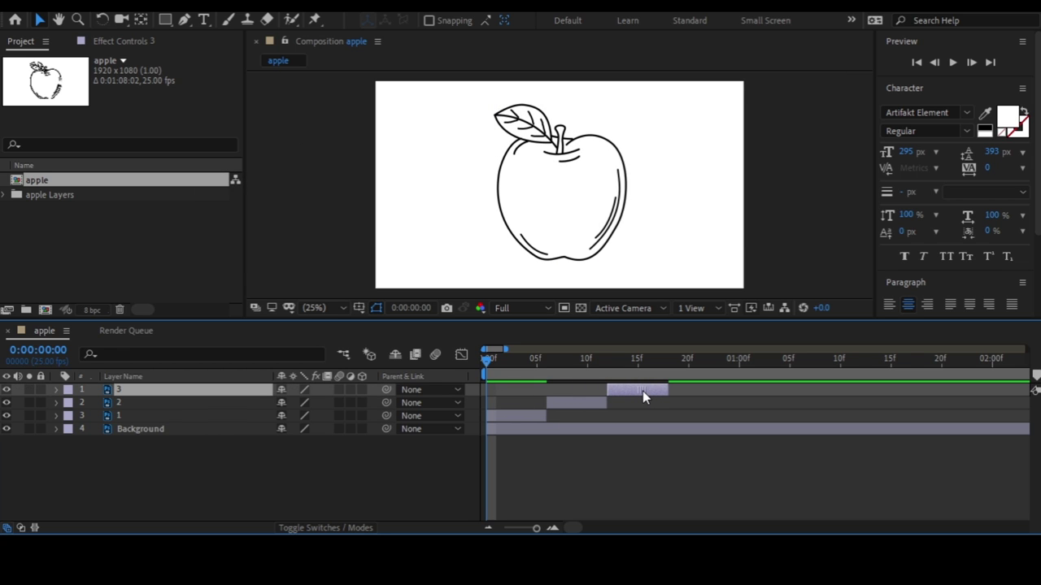
pyautogui.press('space')
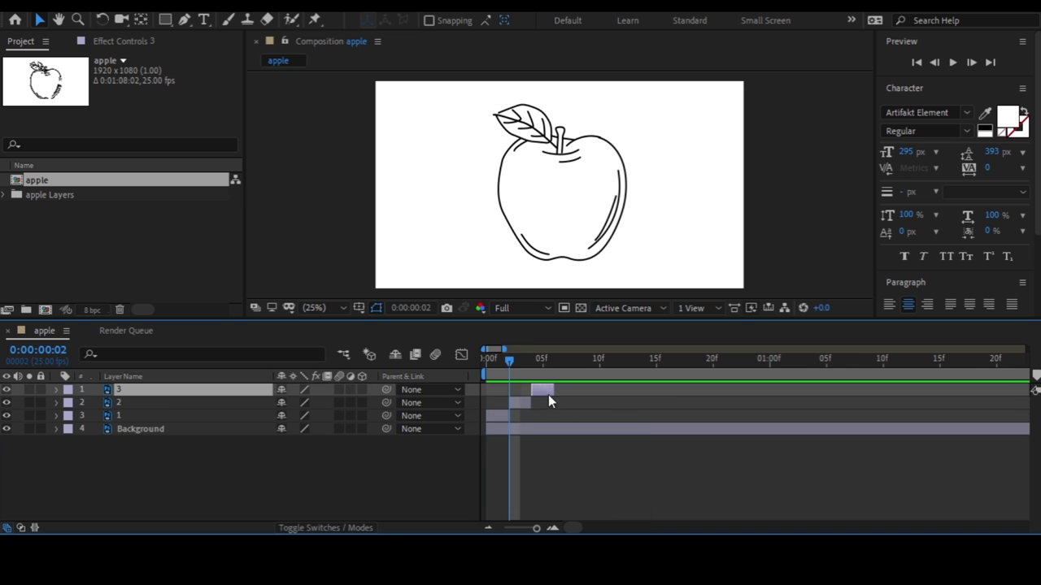
pyautogui.keyDown('shift'); pyautogui.click(503, 413); pyautogui.keyUp('shift')
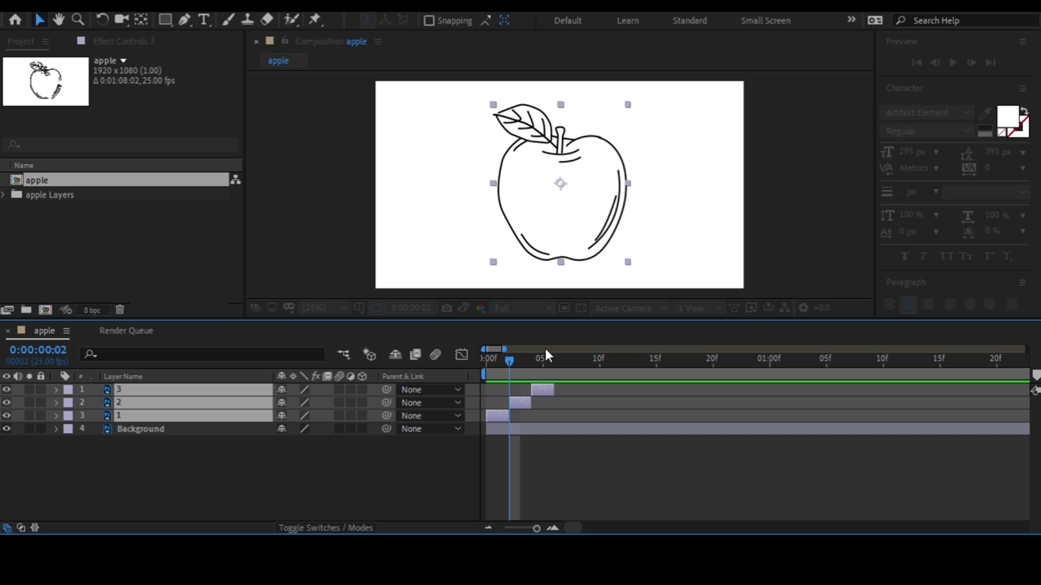
pyautogui.press('Return')
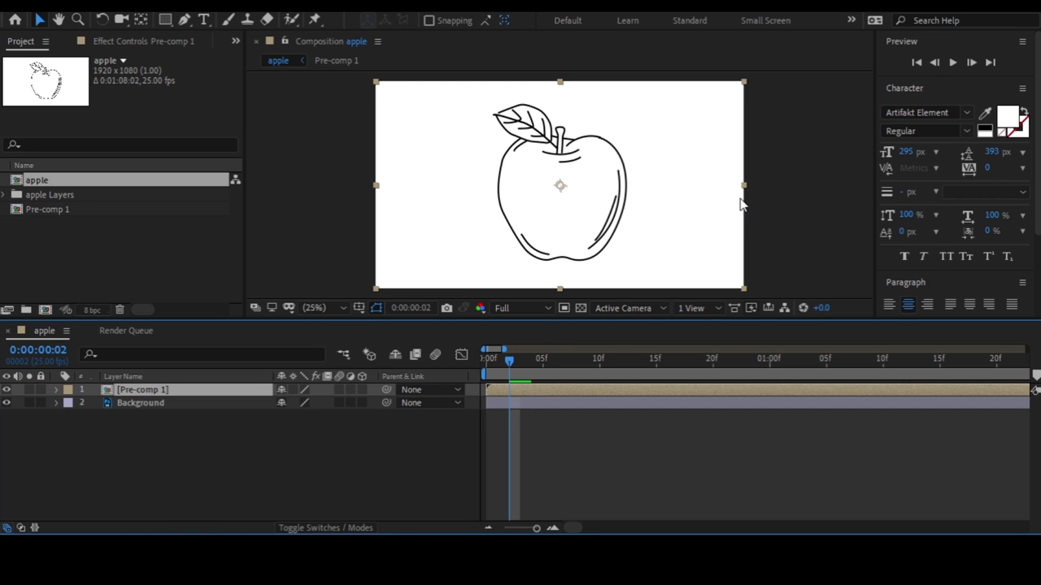
pyautogui.hotkey('ctrl', 'alt', 't')
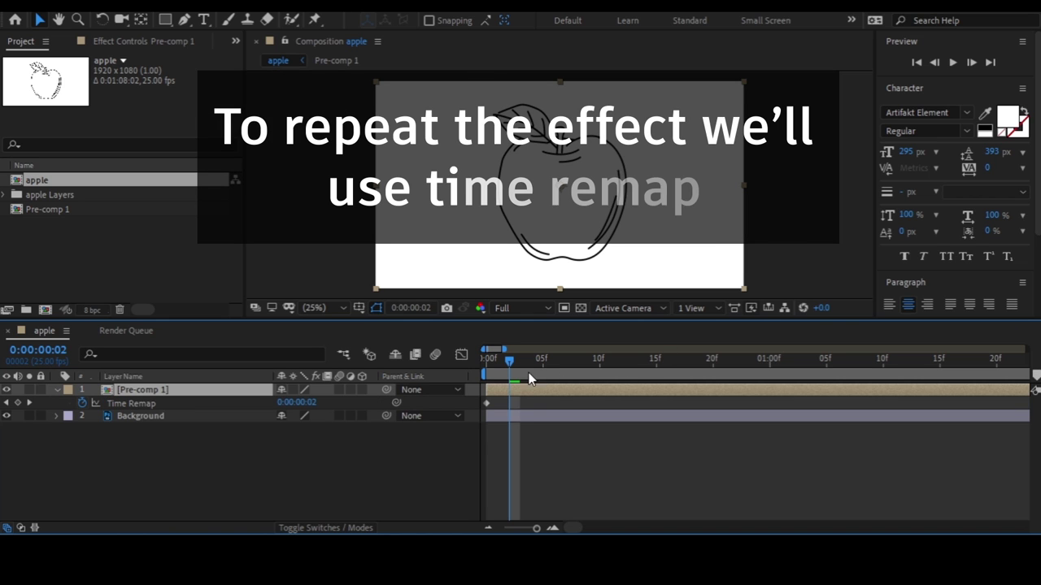
# Add a Time Remap keyframe at frame 5 on Pre-comp 1
pyautogui.moveTo(529, 376)
pyautogui.mouseDown()
pyautogui.moveTo(586, 371)
pyautogui.moveTo(543, 372)
pyautogui.mouseUp()
pyautogui.click(18, 403)
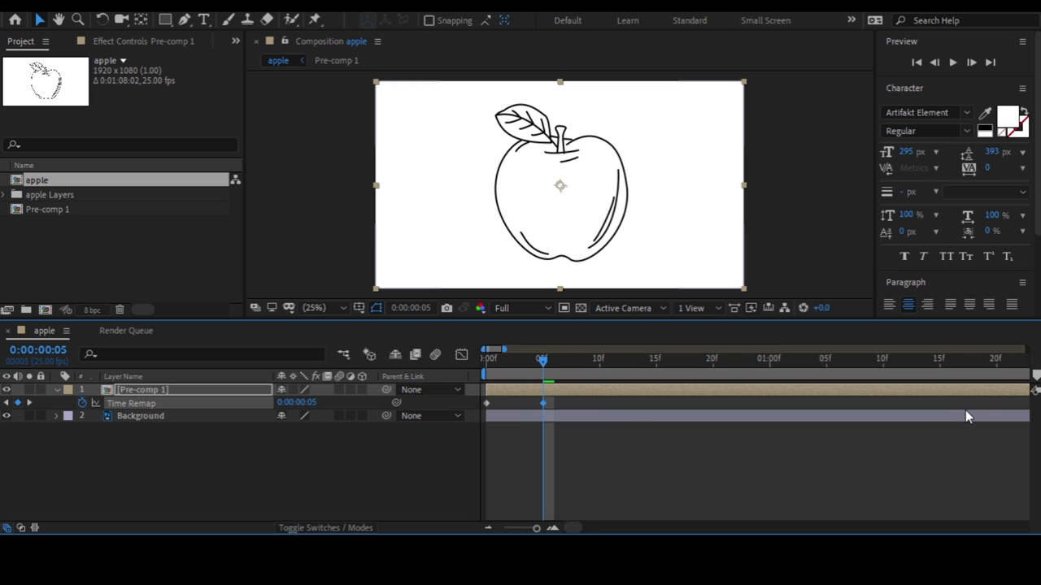
pyautogui.scroll(-2, 965, 410)
pyautogui.scroll(-3, 960, 415)
pyautogui.scroll(-3, 966, 414)
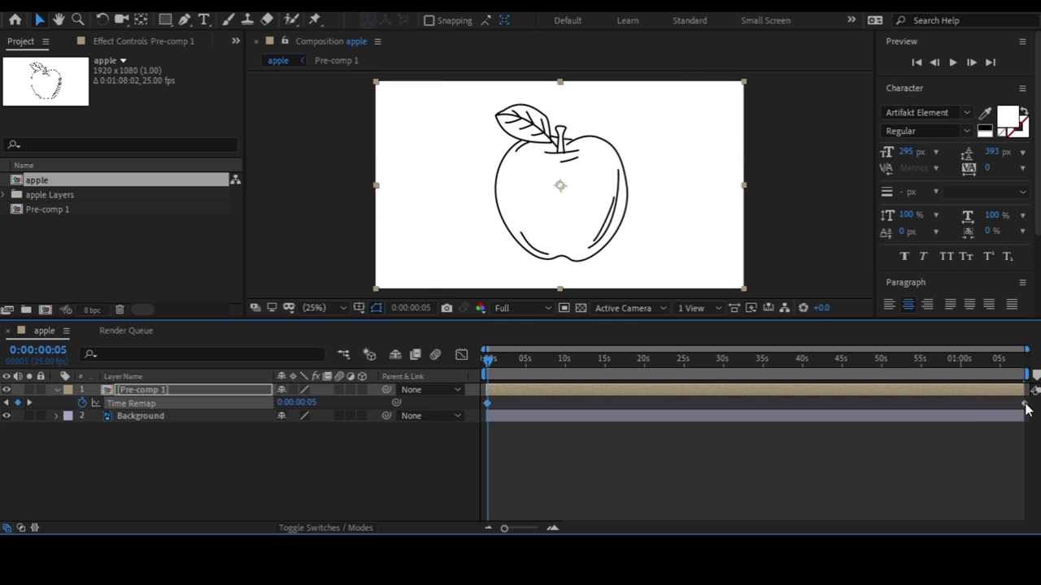
pyautogui.click(698, 387)
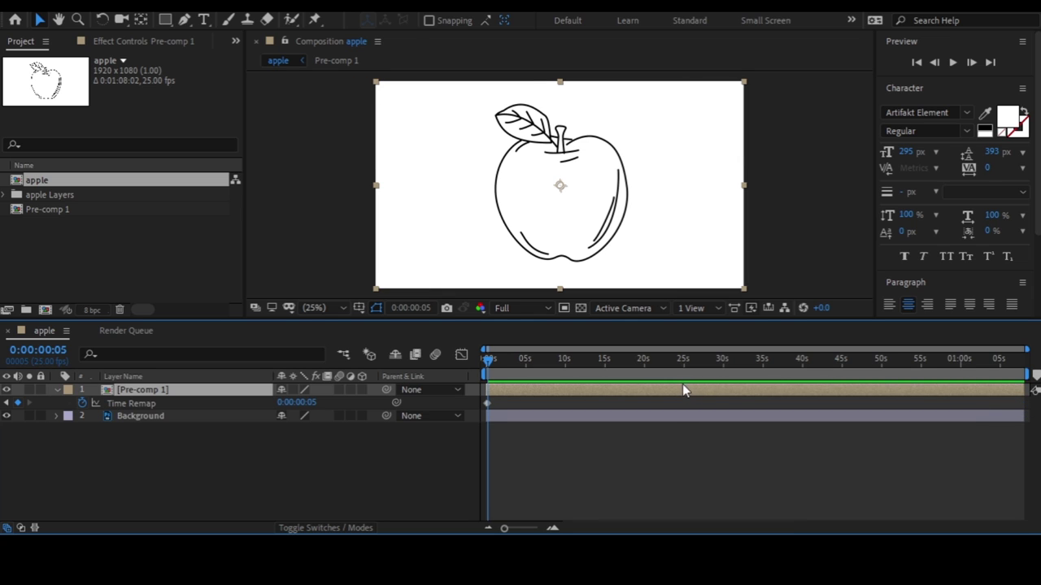
pyautogui.scroll(5, 682, 384)
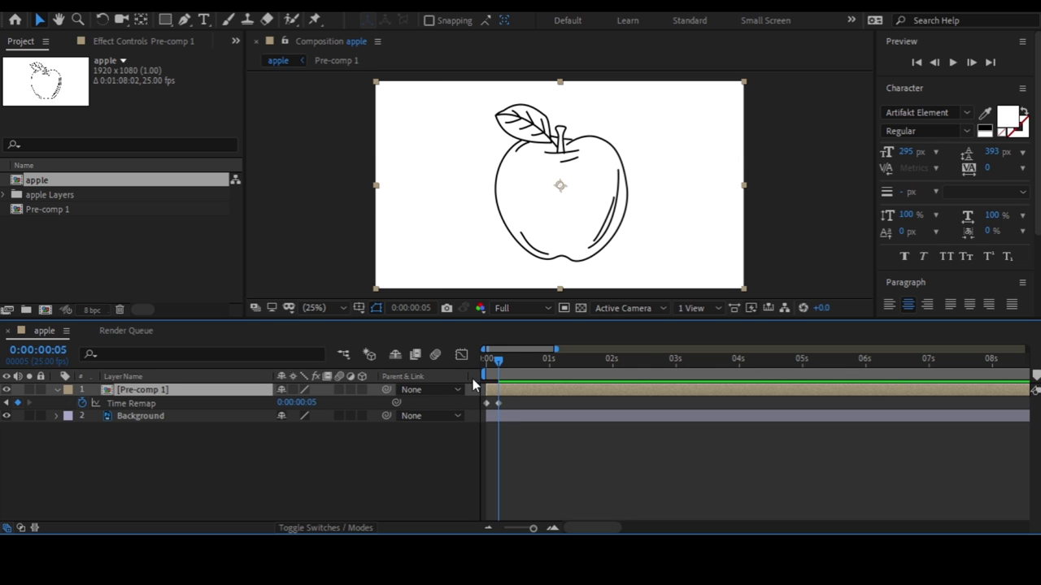
pyautogui.moveTo(497, 365); pyautogui.dragTo(499, 365)
# Give Time Remap the expression loopOut(type = "cycle", numKeyframes = 0) and preview the loop
pyautogui.keyDown('alt'); pyautogui.click(84, 403); pyautogui.keyUp('alt')
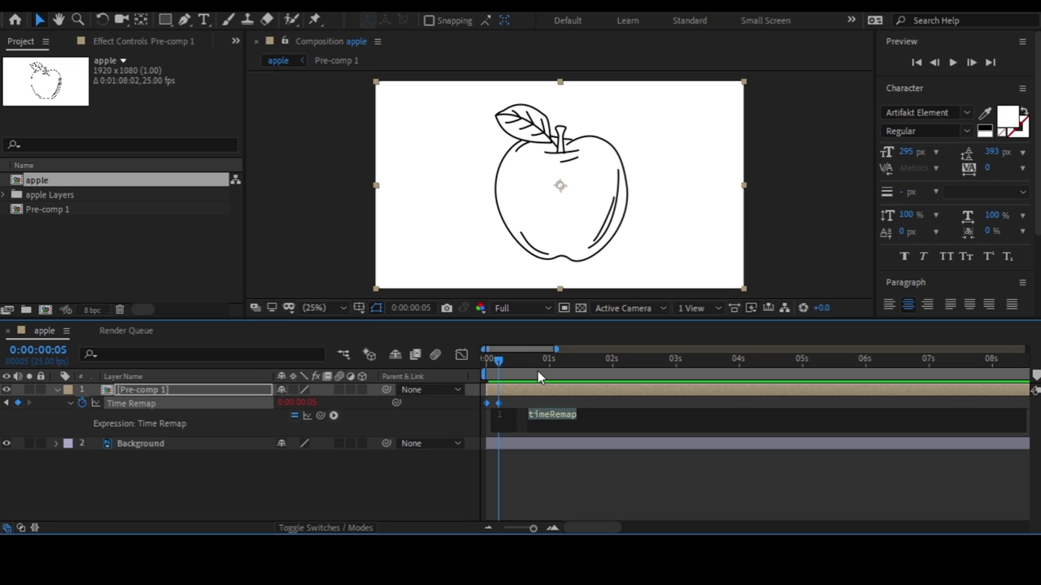
pyautogui.write('loopOut(type = "cycle", numKeyframes = 0)')
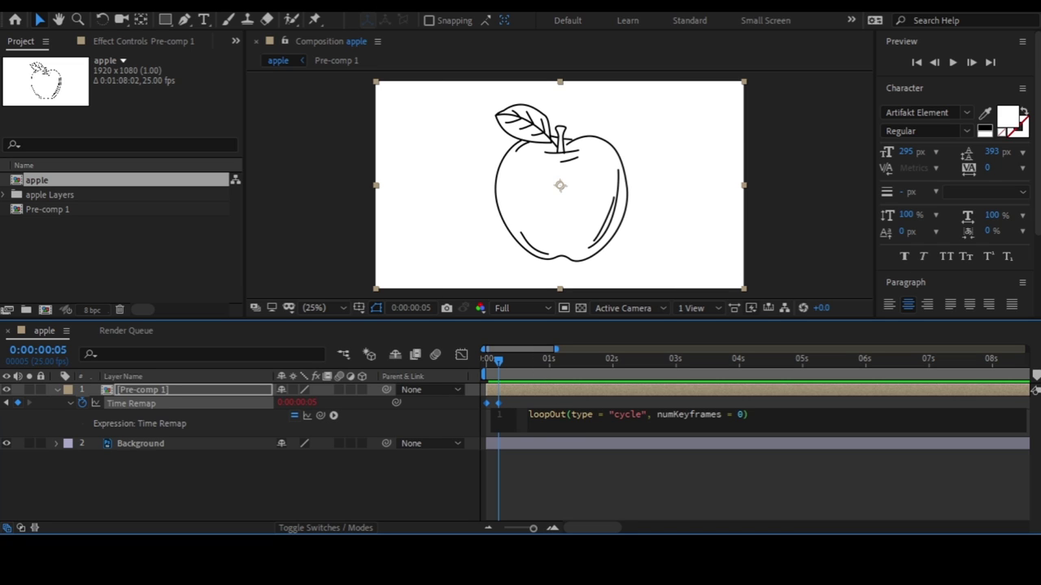
pyautogui.click(614, 493)
pyautogui.press('space')
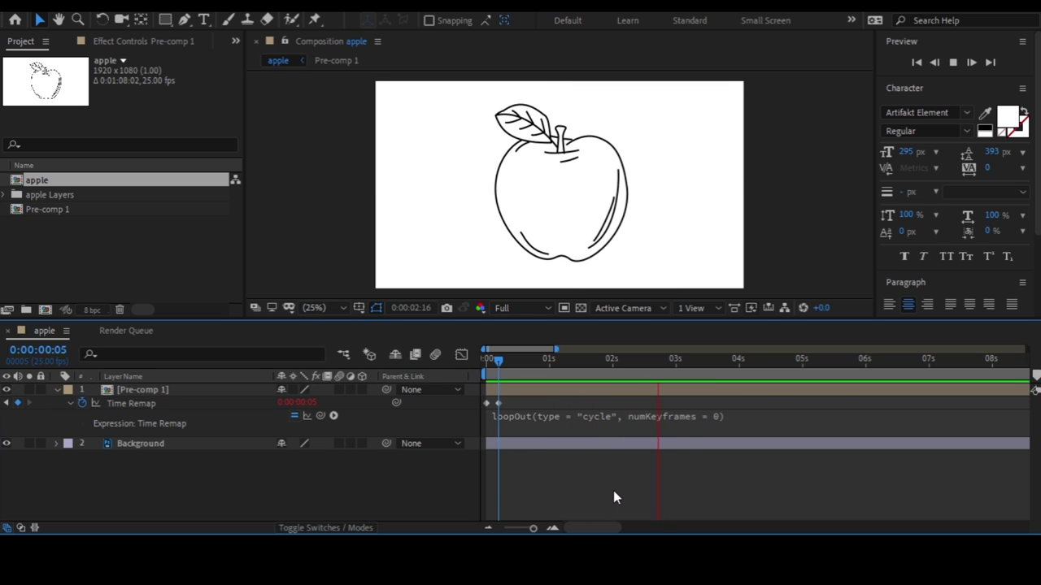
pyautogui.click(56, 390)
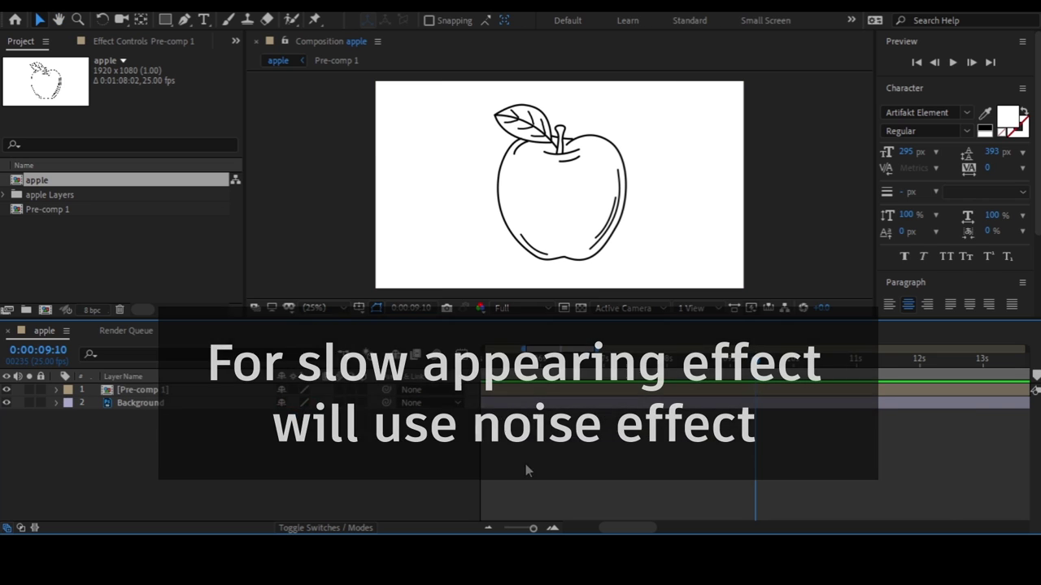
# Find Fractal Noise via the Effects search and apply it to the white solid
pyautogui.press('-')
pyautogui.press('-')
pyautogui.press('-')
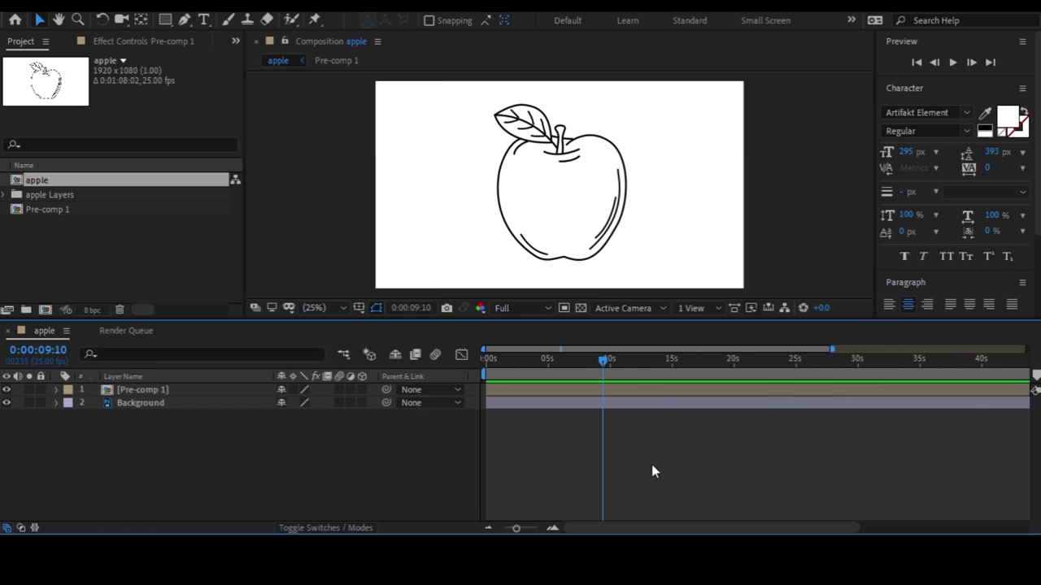
pyautogui.press('Home')
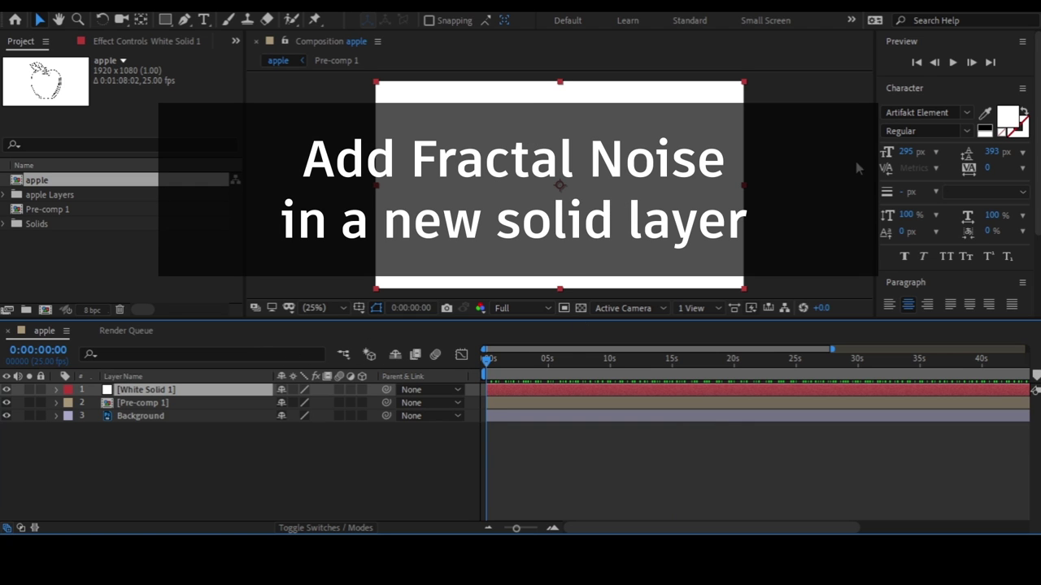
pyautogui.scroll(-4, 965, 244)
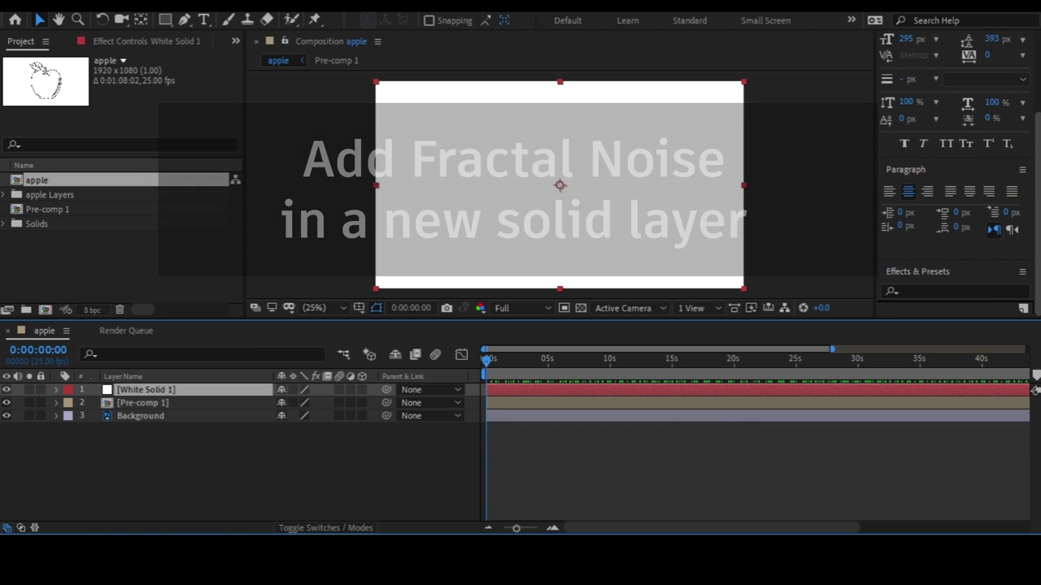
pyautogui.click(929, 289)
pyautogui.write('noise')
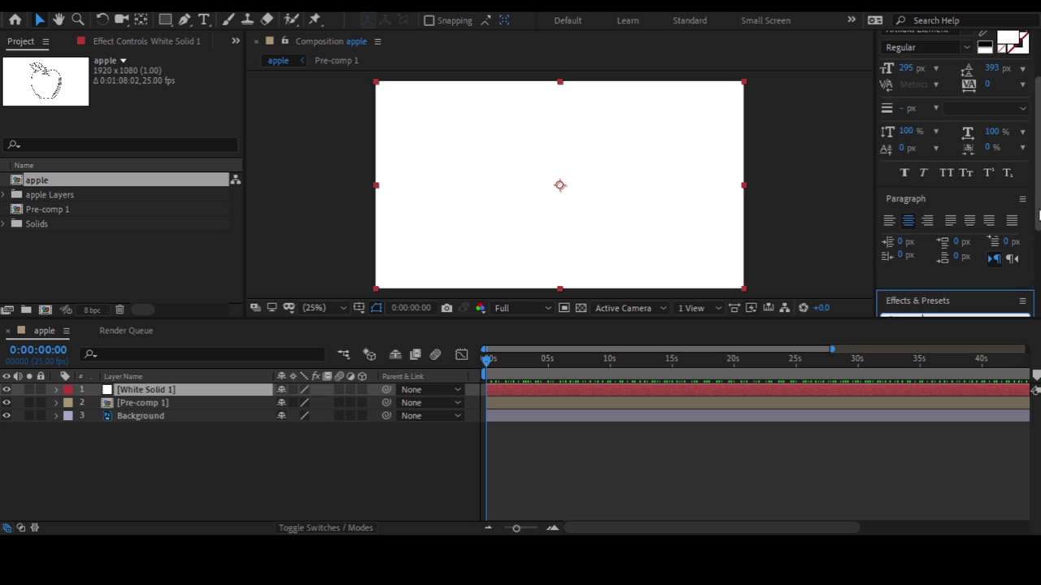
pyautogui.scroll(-5, 1030, 237)
pyautogui.moveTo(941, 229); pyautogui.dragTo(565, 195)
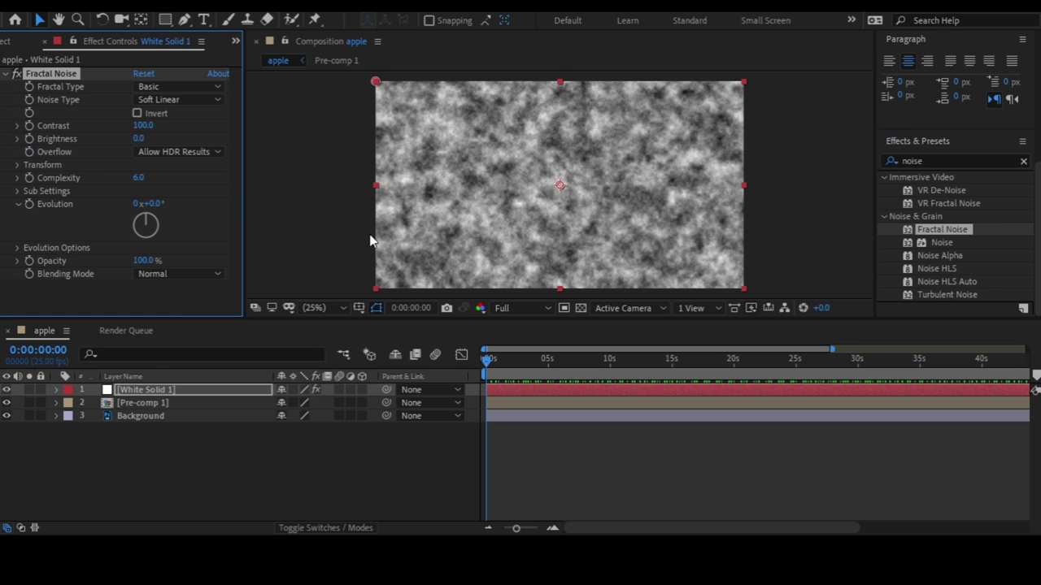
# Set Contrast 245, Brightness 6, Scale 330, Complexity 7.1 and Evolution 145°, then preview
pyautogui.moveTo(147, 125); pyautogui.dragTo(246, 127)
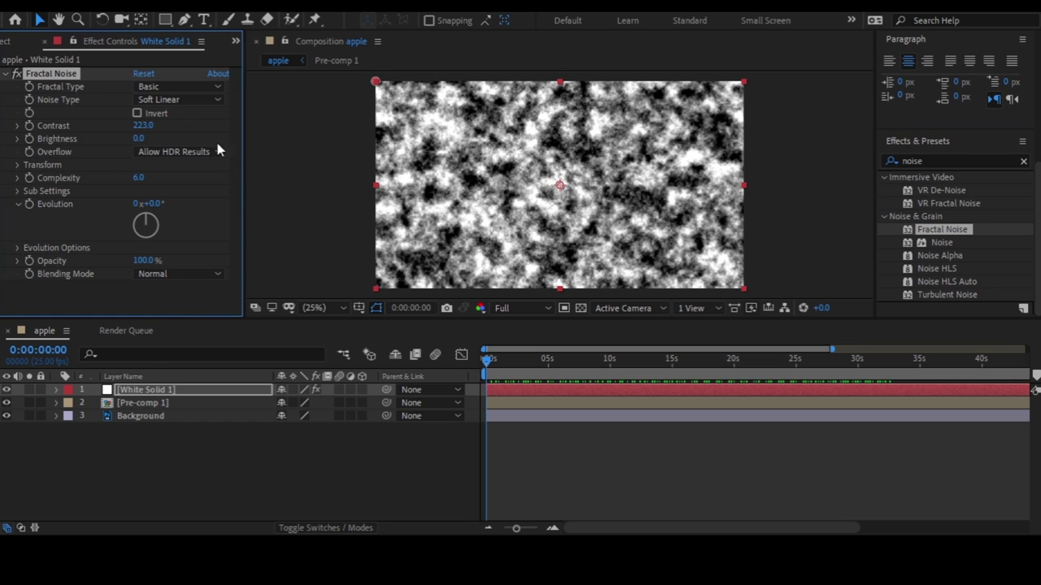
pyautogui.click(24, 167)
pyautogui.click(30, 204)
pyautogui.moveTo(143, 203); pyautogui.dragTo(260, 187)
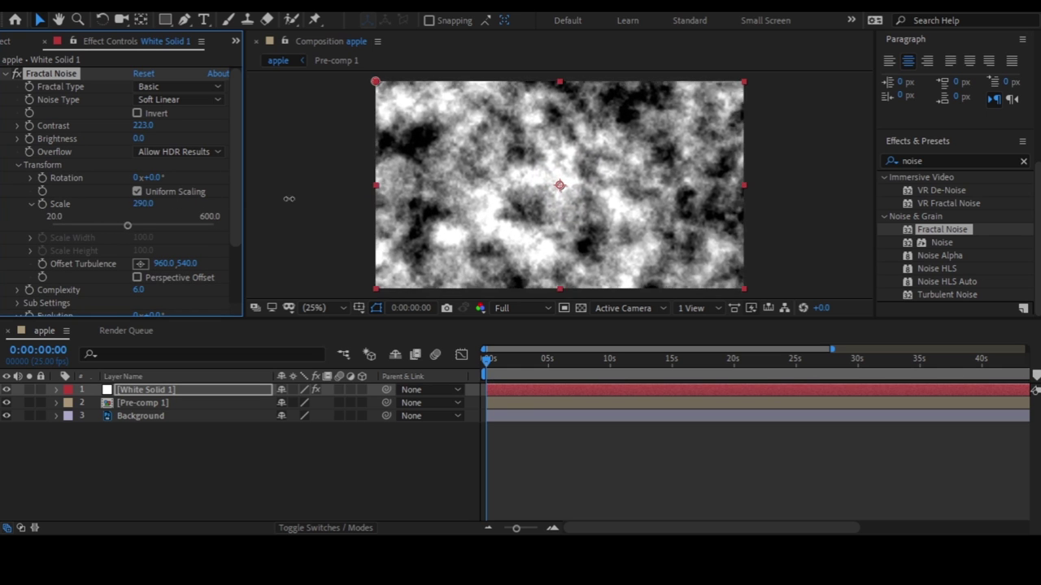
pyautogui.moveTo(138, 138); pyautogui.dragTo(163, 130)
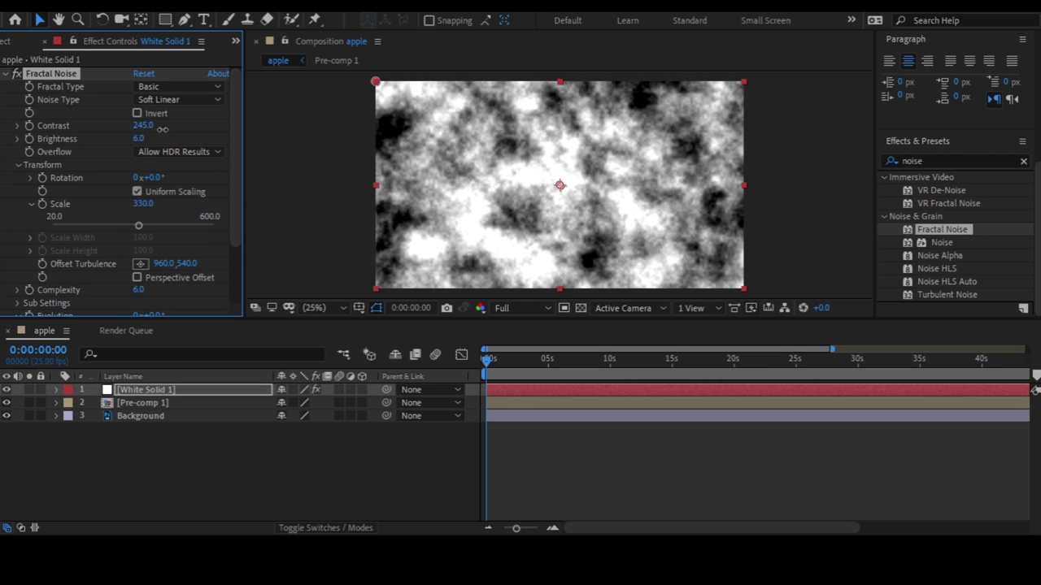
pyautogui.scroll(-1, 232, 232)
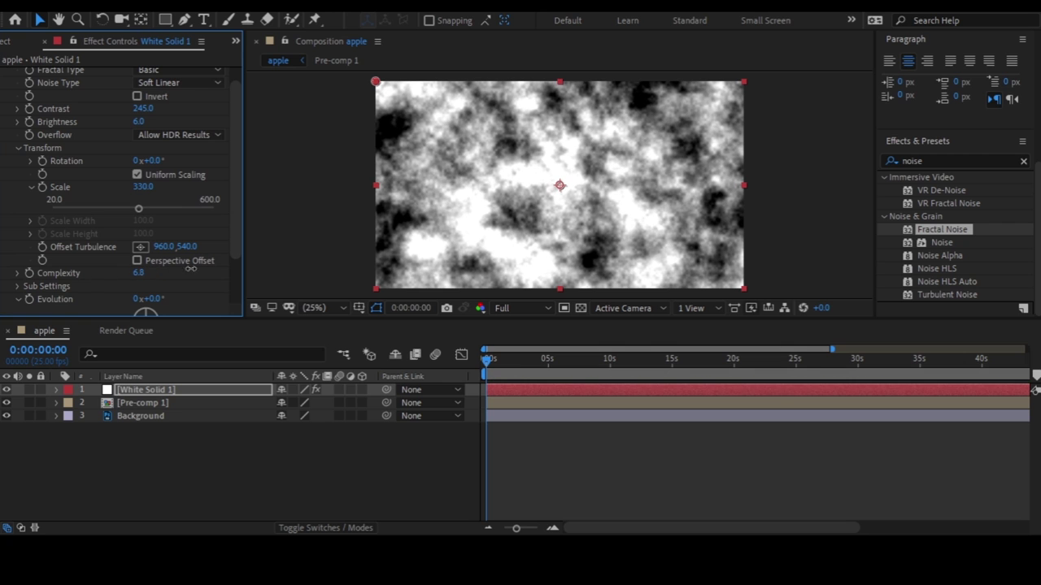
pyautogui.moveTo(155, 299); pyautogui.dragTo(236, 286)
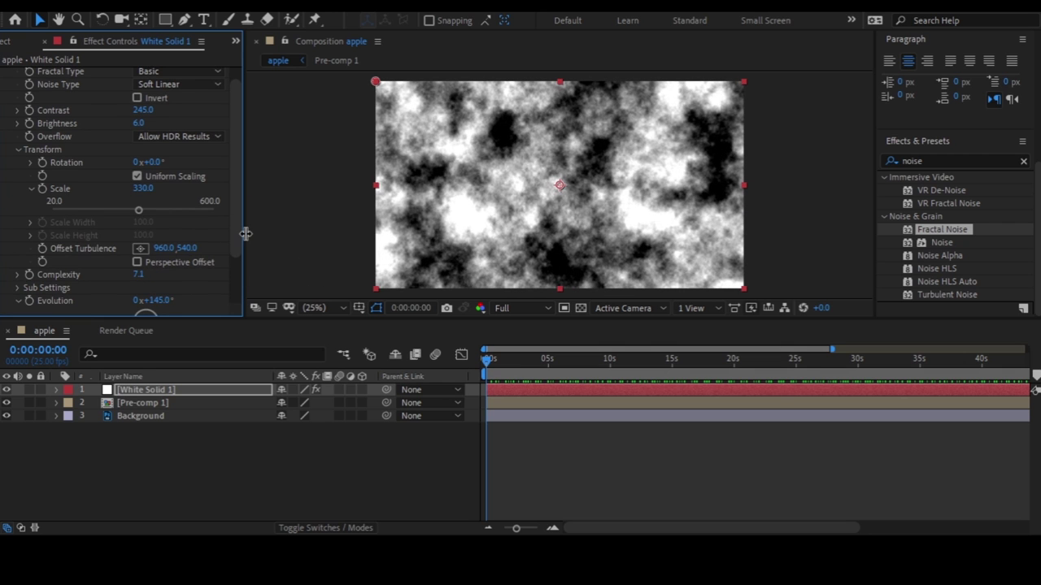
pyautogui.click(486, 359)
# Keyframe noise Brightness at -147 on frame 0 and 170 at 0:00:02:24
pyautogui.press('space')
pyautogui.press('space')
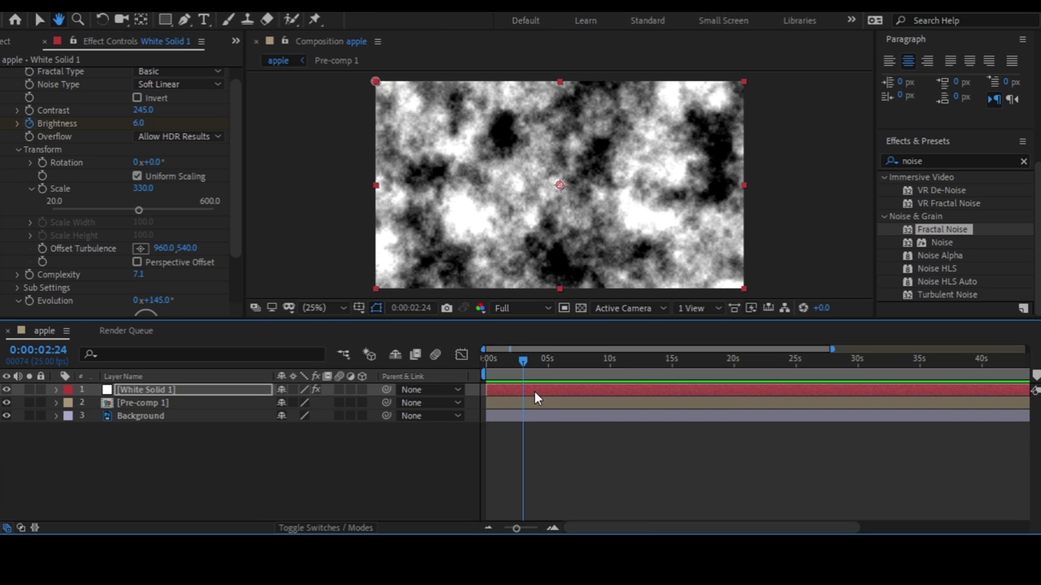
pyautogui.press('u')
pyautogui.click(17, 416)
pyautogui.moveTo(514, 364); pyautogui.dragTo(481, 364)
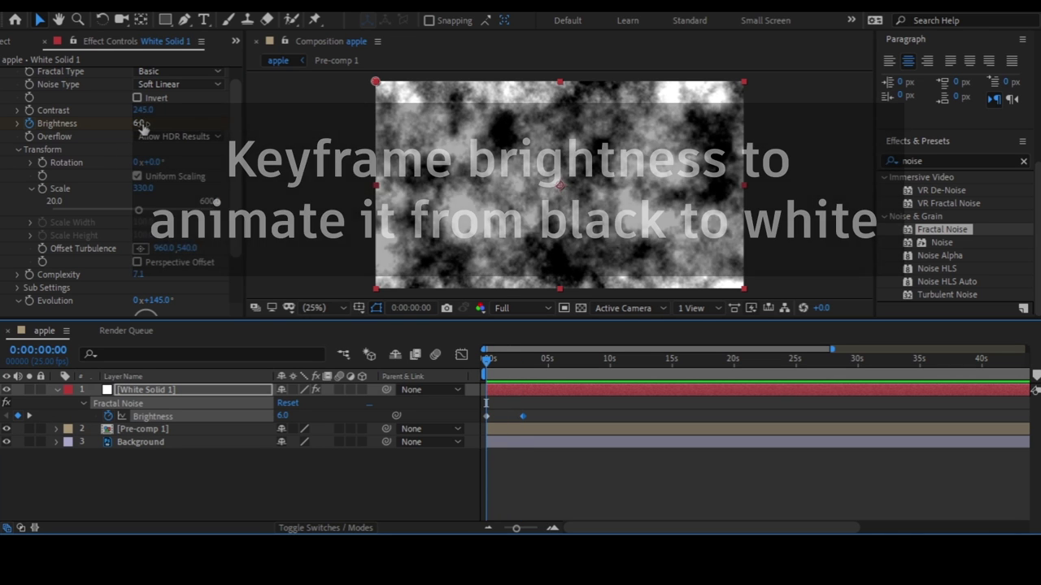
pyautogui.moveTo(141, 123); pyautogui.dragTo(33, 128)
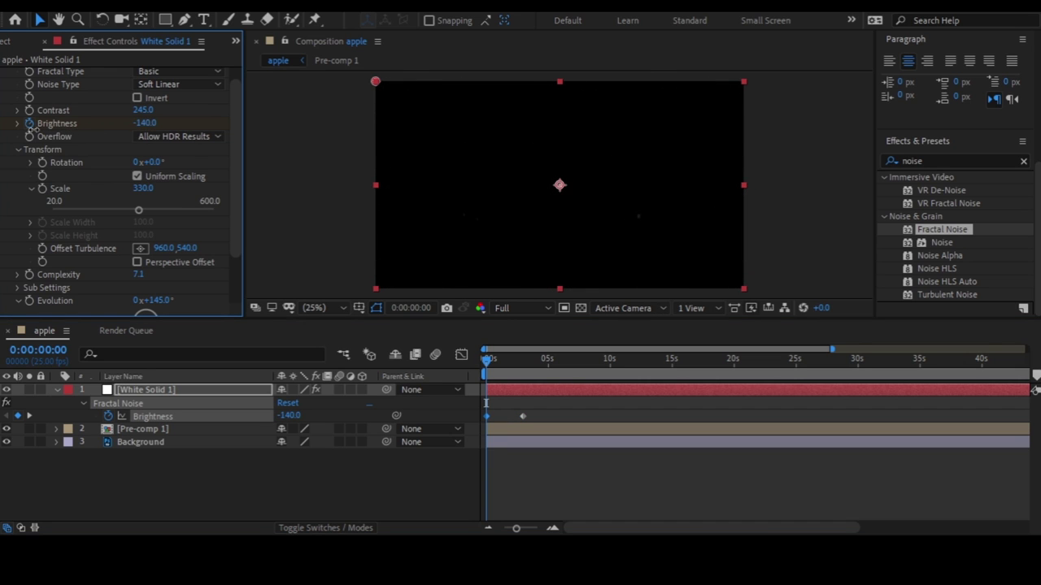
pyautogui.moveTo(491, 360)
pyautogui.mouseDown()
pyautogui.moveTo(545, 368)
pyautogui.moveTo(532, 363)
pyautogui.mouseUp()
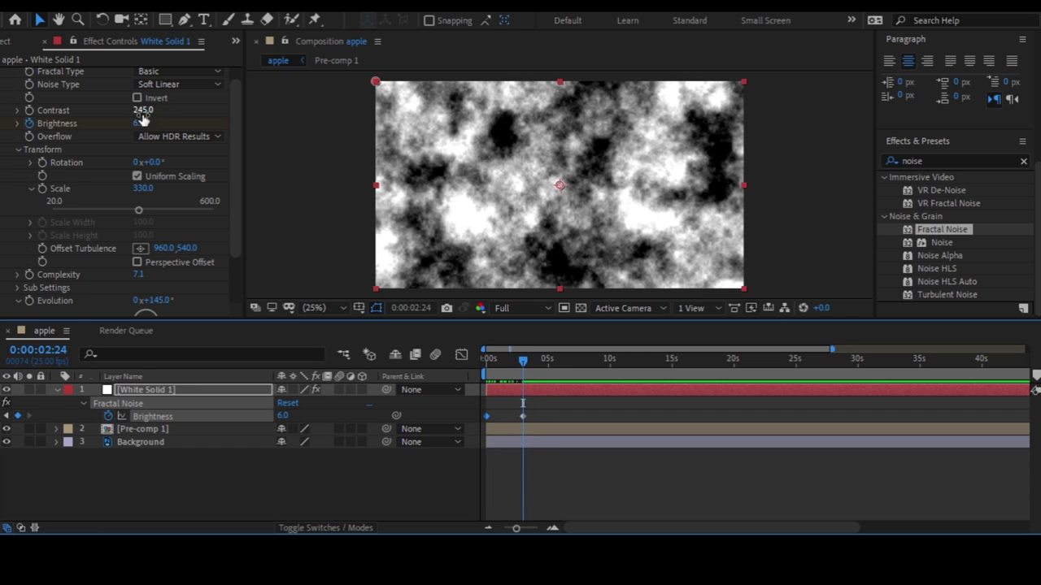
pyautogui.moveTo(139, 124); pyautogui.dragTo(257, 124)
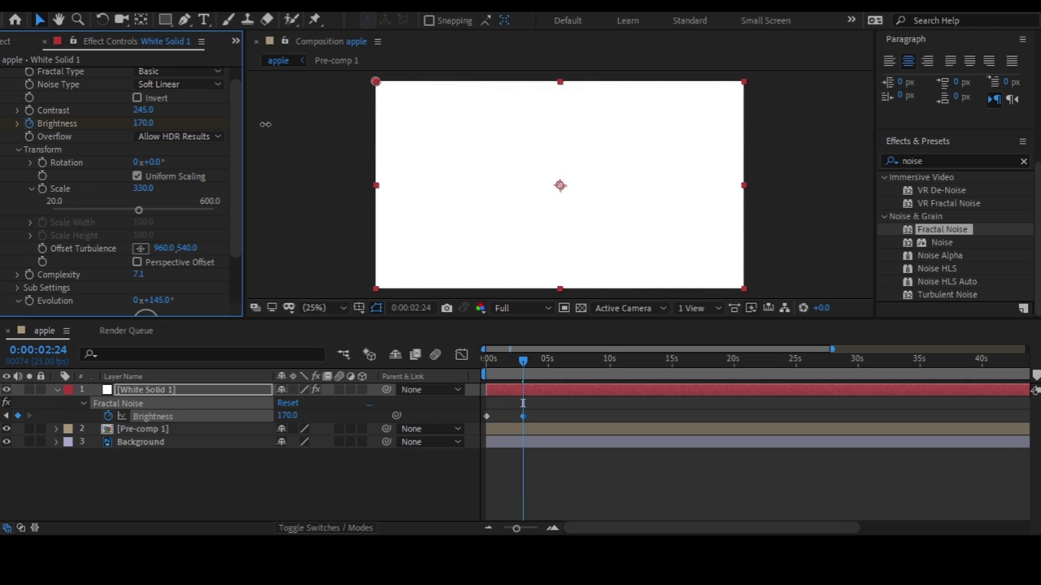
pyautogui.moveTo(549, 377); pyautogui.dragTo(471, 369)
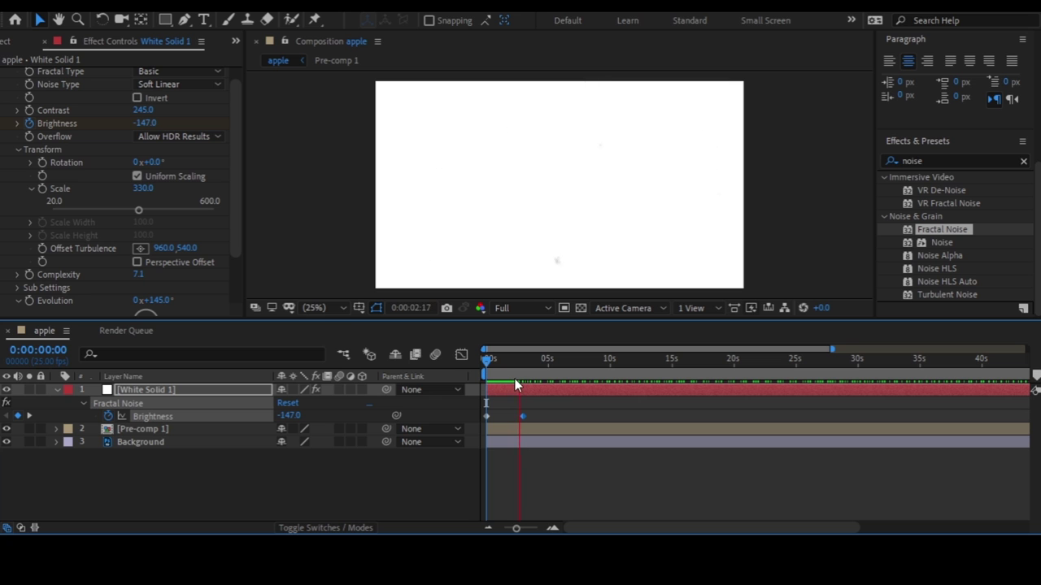
# Rename the White Solid 1 noise layer to matte
pyautogui.press('space')
pyautogui.press('space')
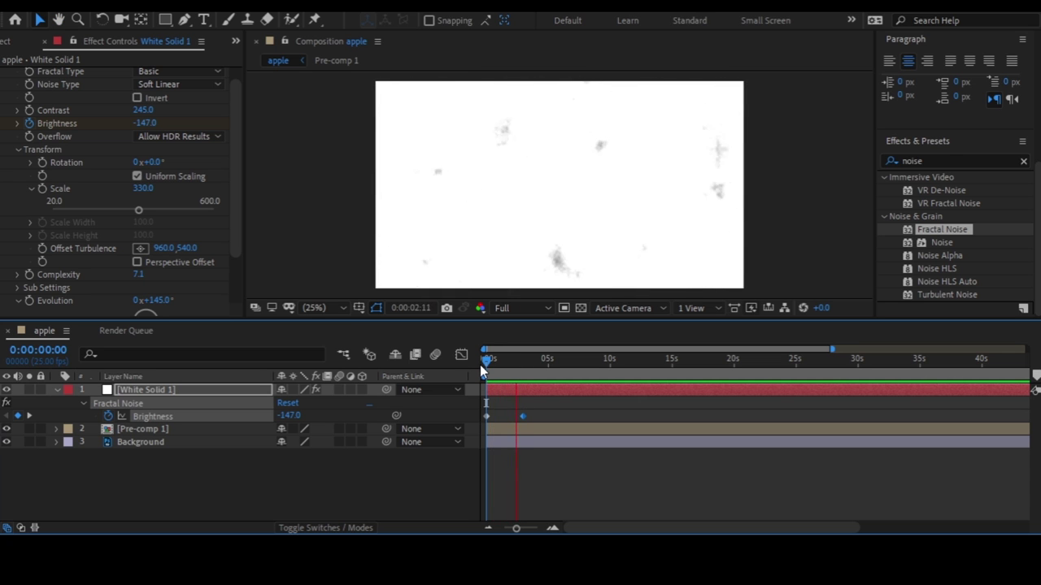
pyautogui.press('space')
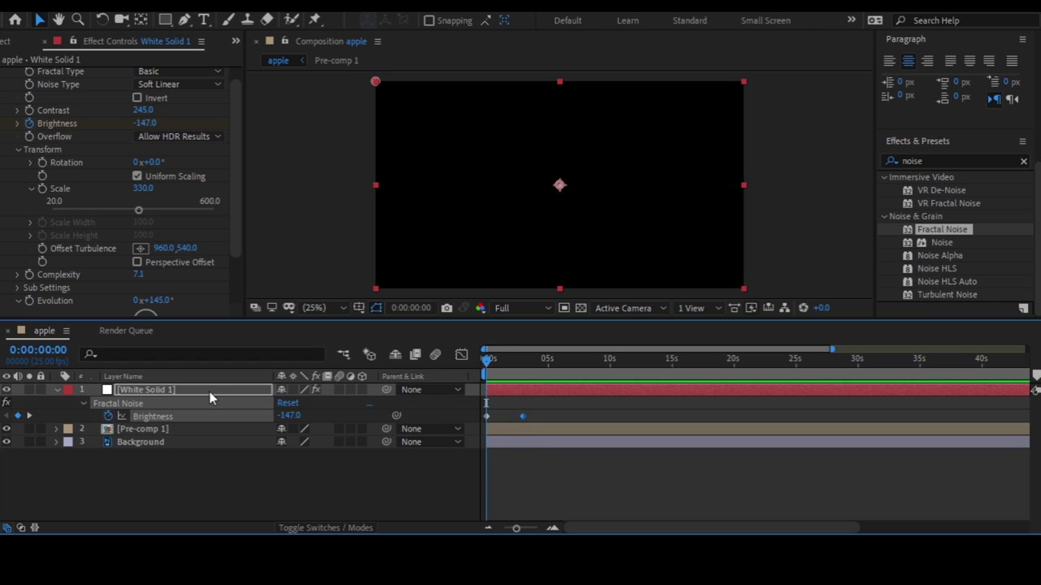
pyautogui.click(154, 391)
pyautogui.press('Return')
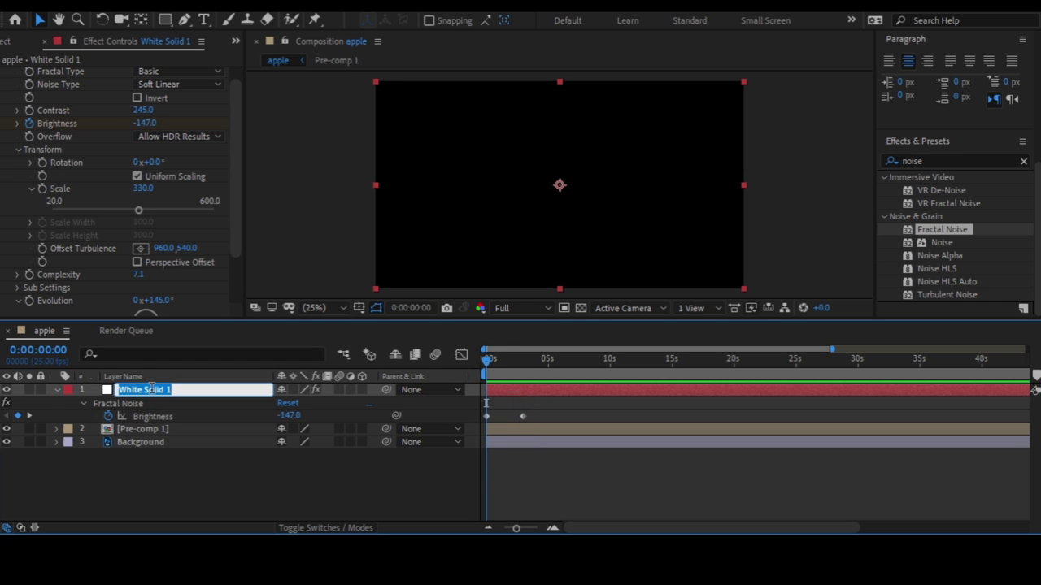
pyautogui.write('matte')
pyautogui.press('Return')
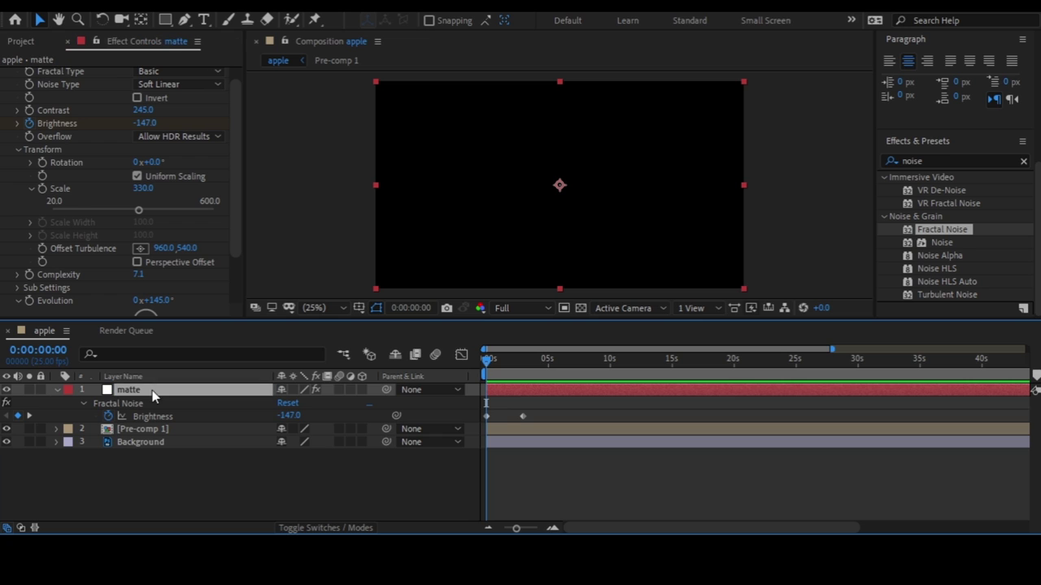
# Rename the Pre-comp 1 layer to apple
pyautogui.click(122, 428)
pyautogui.press('Return')
pyautogui.write('apple')
pyautogui.press('Return')
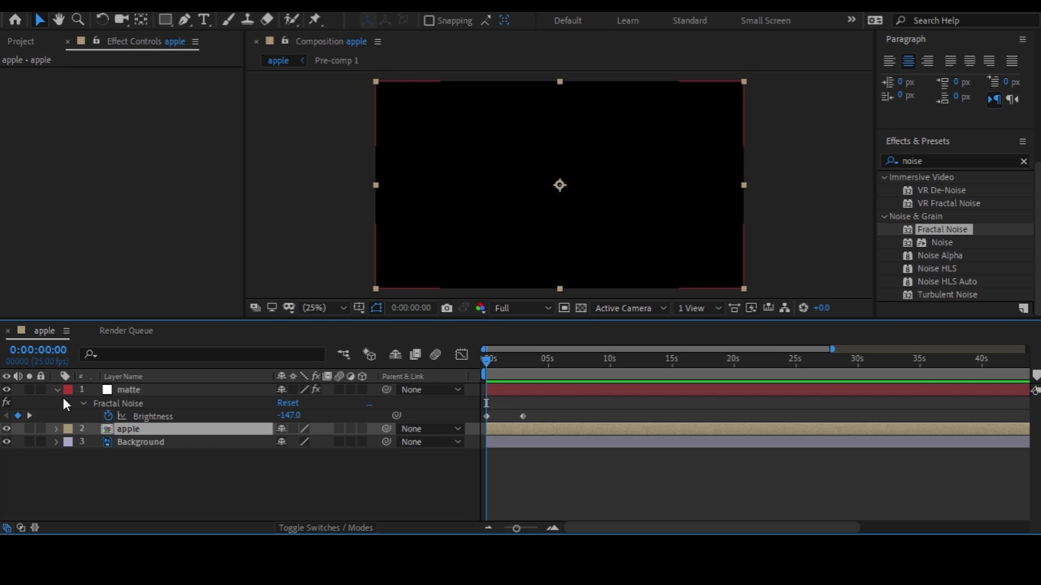
pyautogui.moveTo(140, 395)
pyautogui.mouseDown()
pyautogui.moveTo(148, 432)
pyautogui.moveTo(153, 392)
pyautogui.mouseUp()
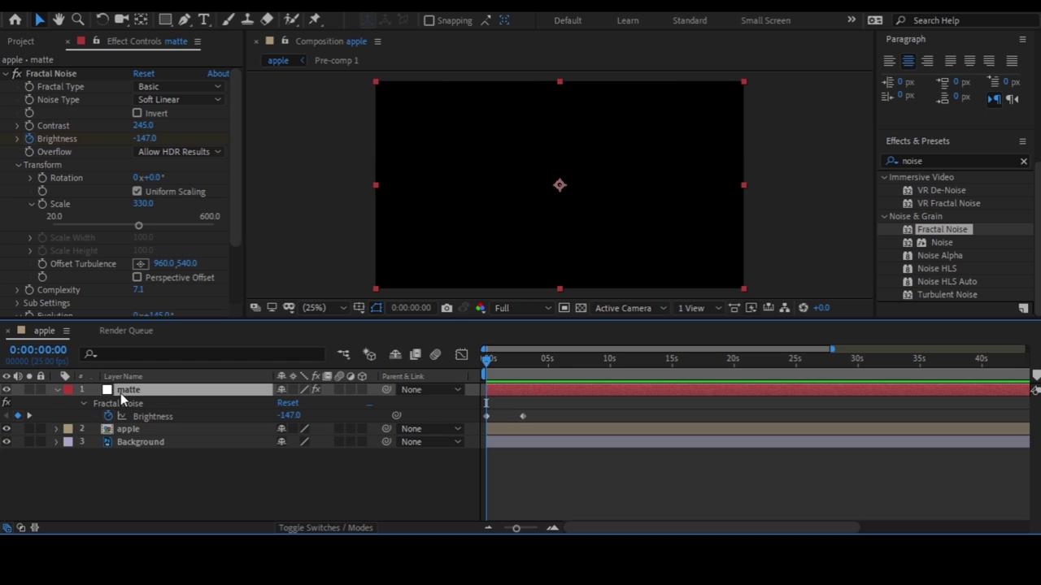
pyautogui.click(127, 430)
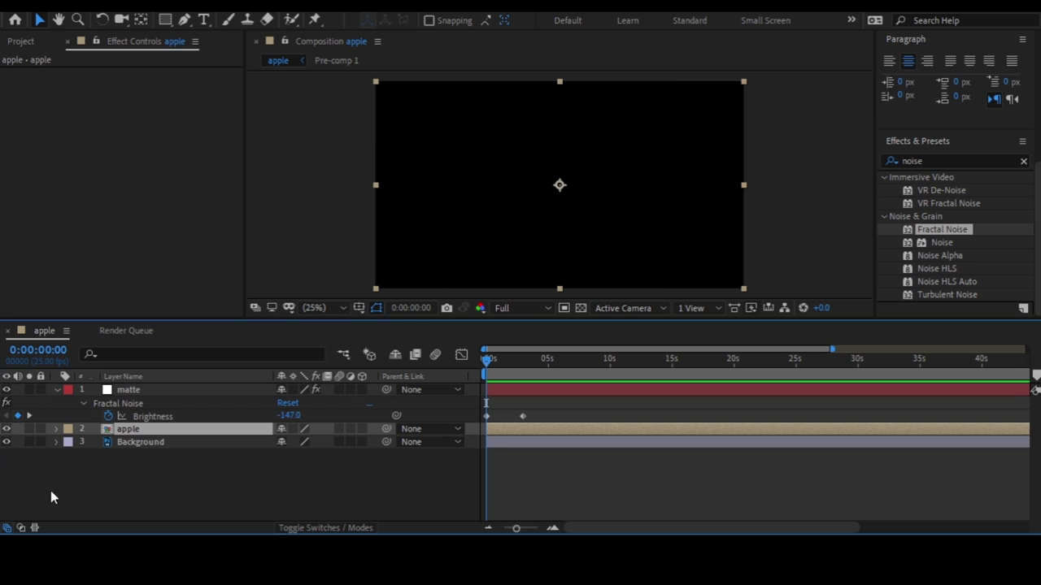
# Set the apple layer's Track Matte to Luma Matte from the matte layer and preview the reveal
pyautogui.click(23, 528)
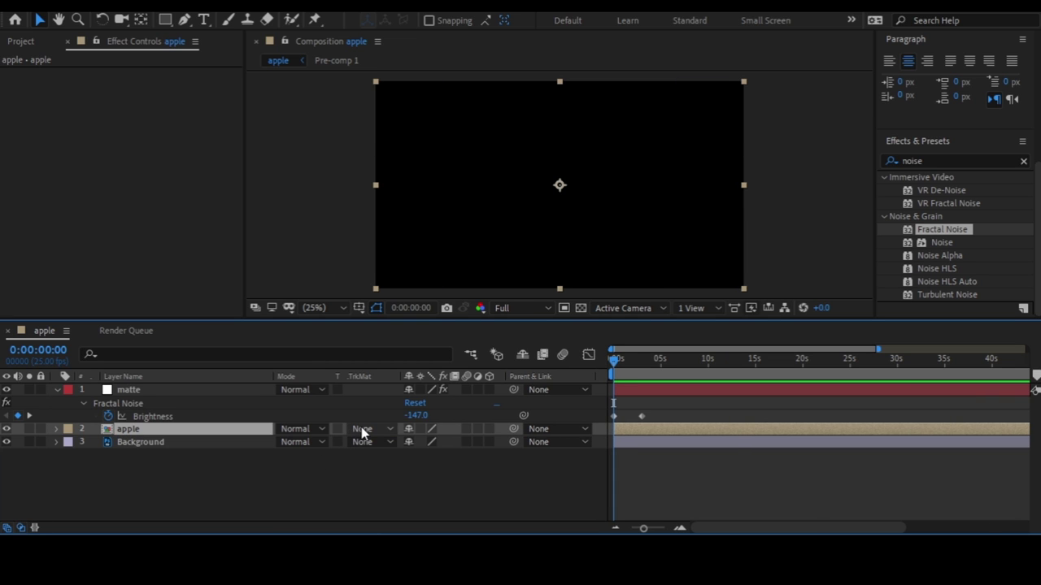
pyautogui.click(396, 502)
pyautogui.press('space')
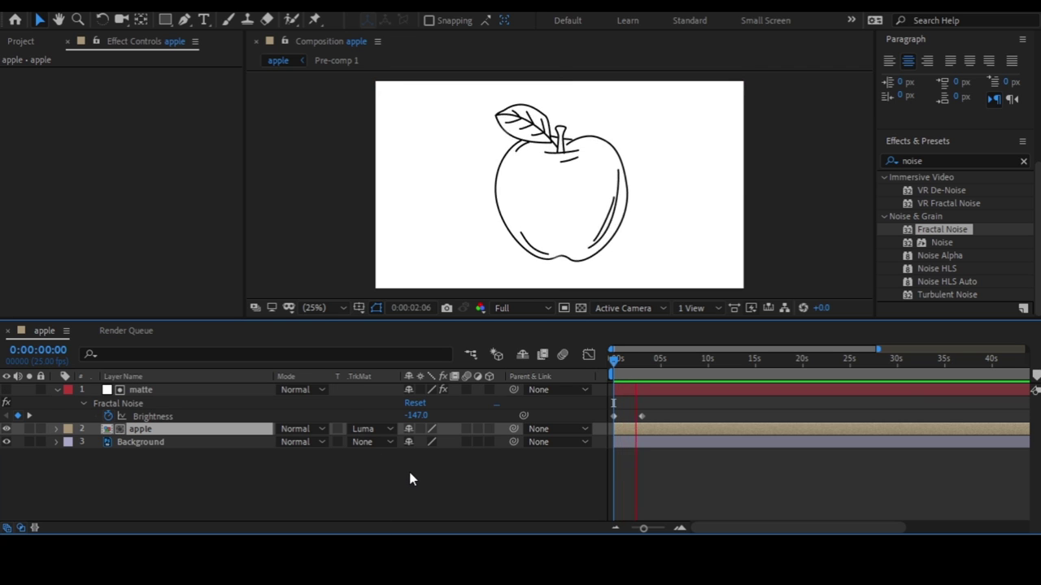
pyautogui.moveTo(642, 364); pyautogui.dragTo(613, 367)
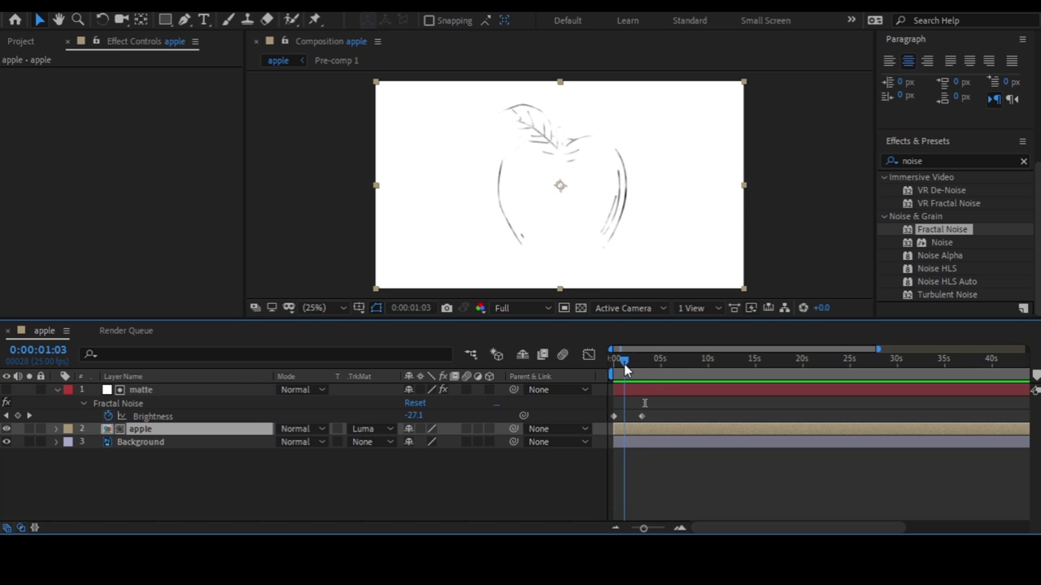
pyautogui.click(612, 369)
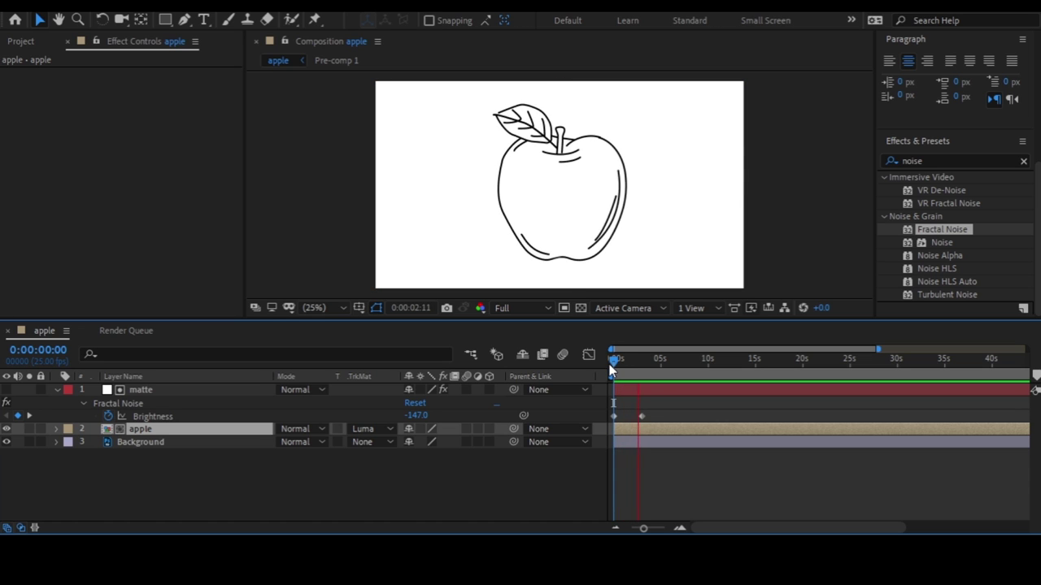
pyautogui.press('space')
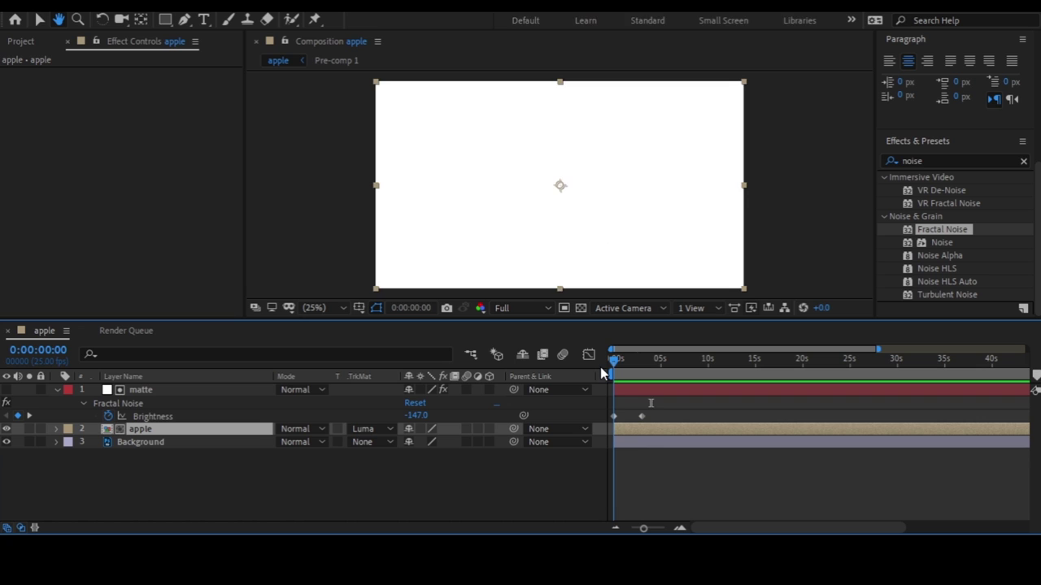
pyautogui.press('space')
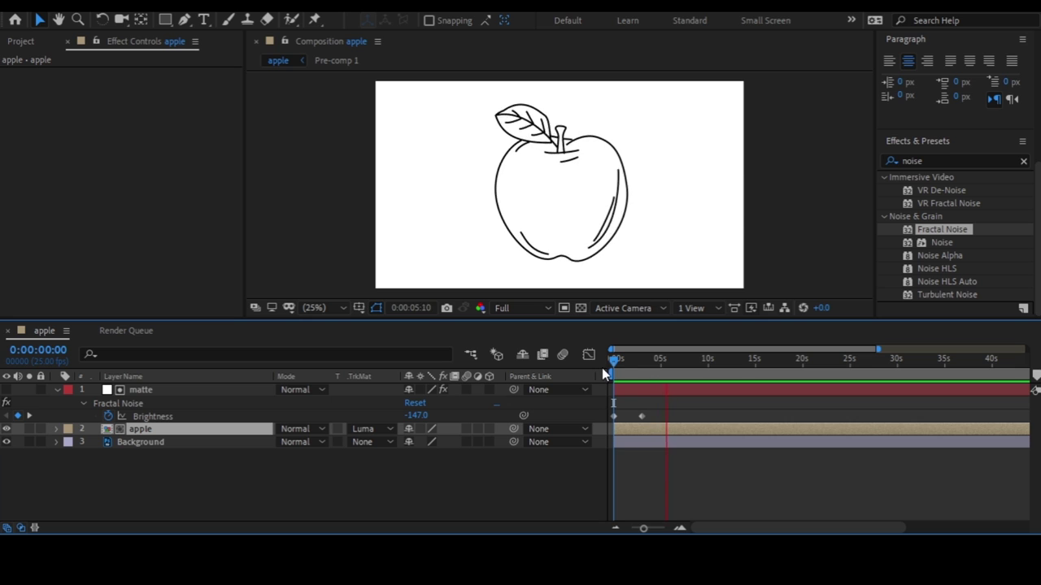
pyautogui.press('space')
pyautogui.press('space')
pyautogui.press('space')
# Hold matte Brightness at 170 until 0:00:07:15, drop it to -134 by 0:00:10:15, and preview
pyautogui.click(694, 388)
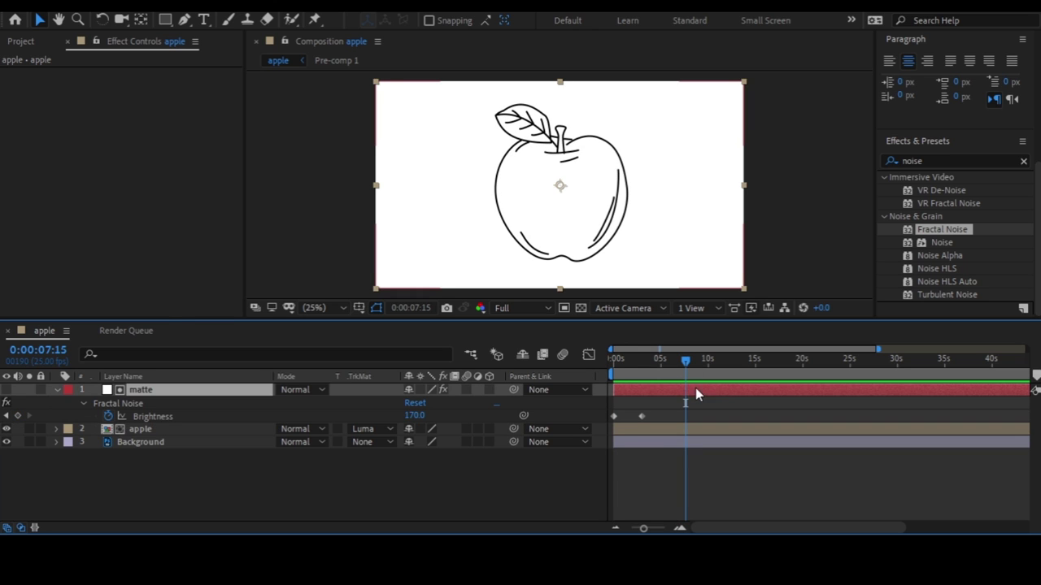
pyautogui.click(18, 417)
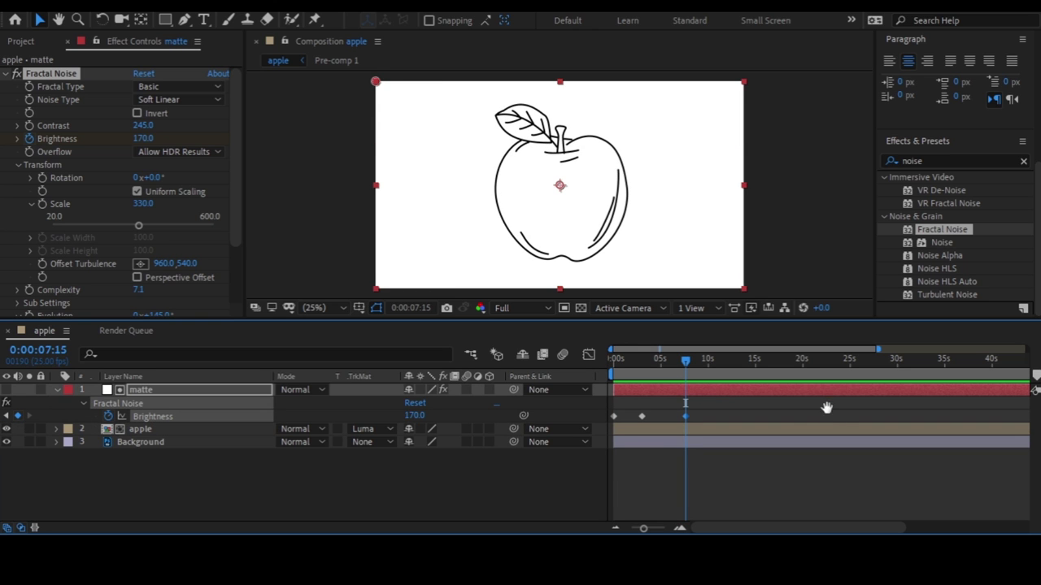
pyautogui.press('space')
pyautogui.press('space')
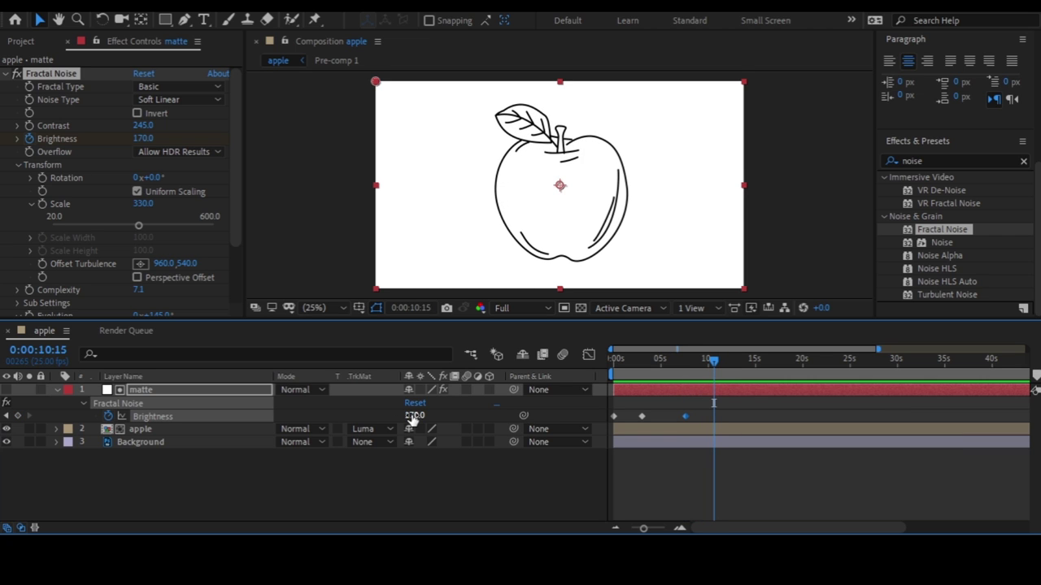
pyautogui.write('140')
pyautogui.press('Return')
pyautogui.moveTo(367, 415); pyautogui.dragTo(208, 431)
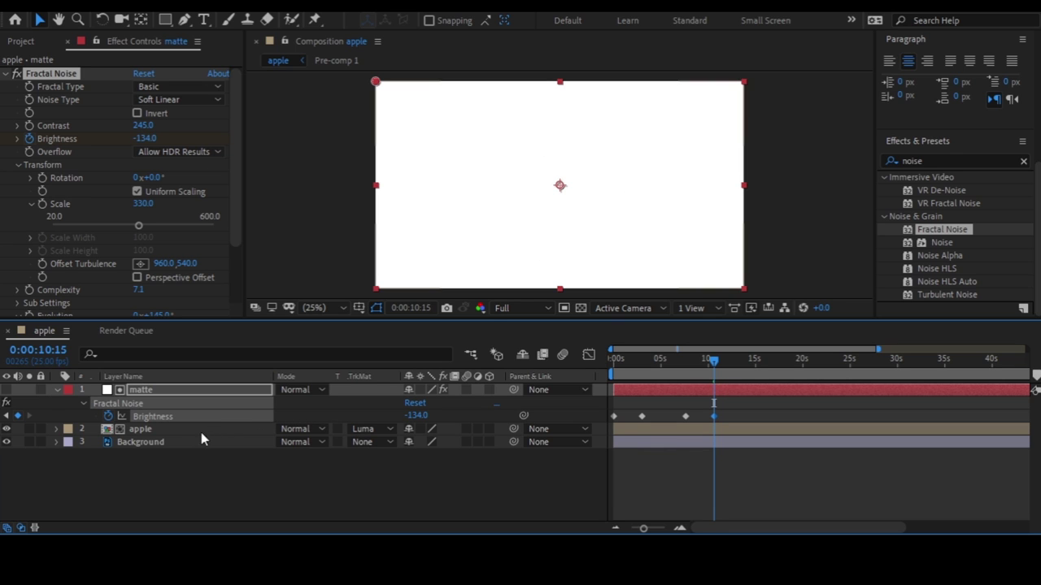
pyautogui.moveTo(685, 368); pyautogui.dragTo(676, 369)
pyautogui.press('space')
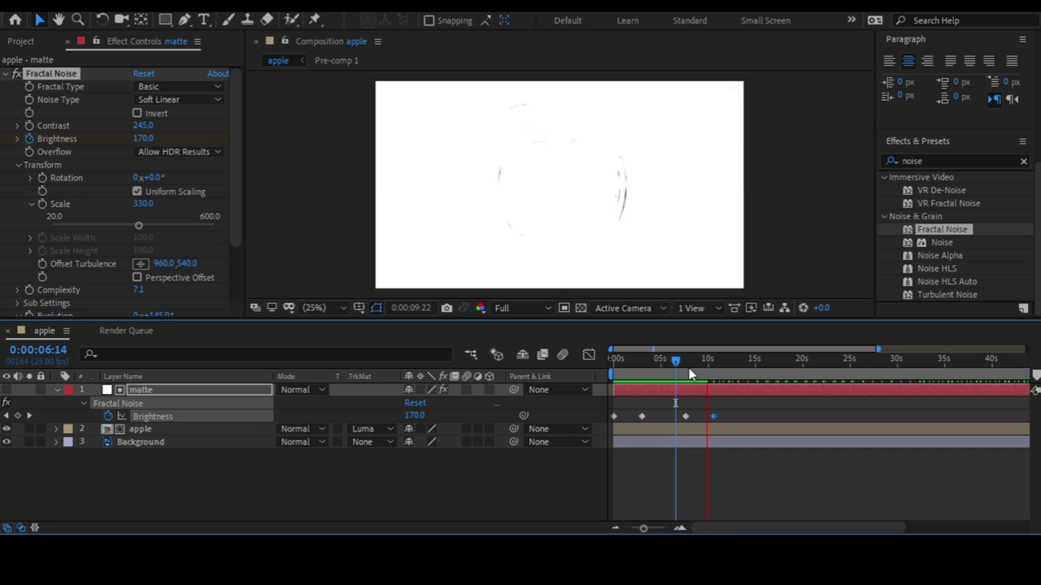
pyautogui.click(656, 366)
pyautogui.moveTo(646, 366); pyautogui.dragTo(606, 375)
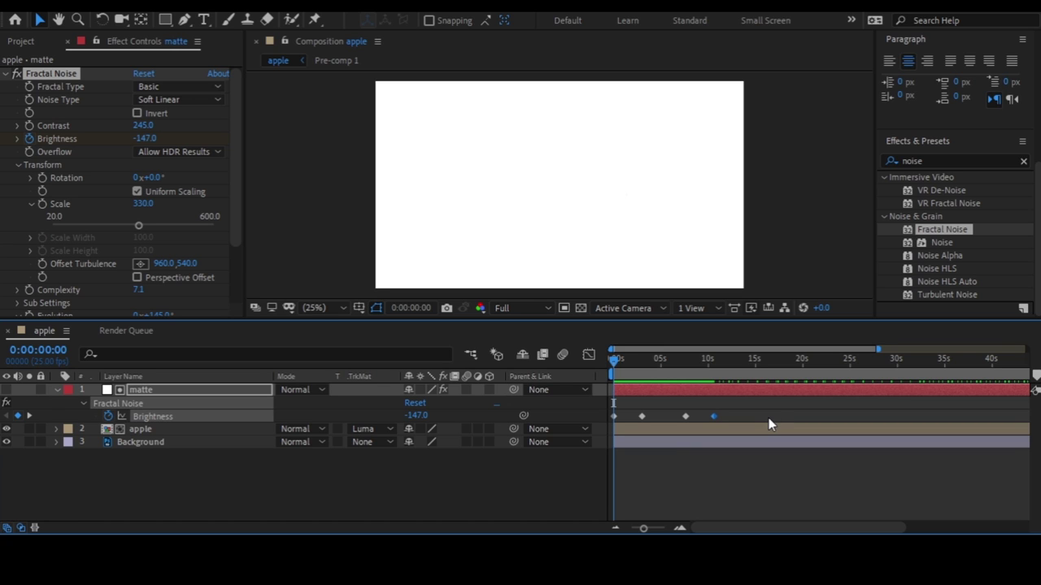
pyautogui.click(704, 481)
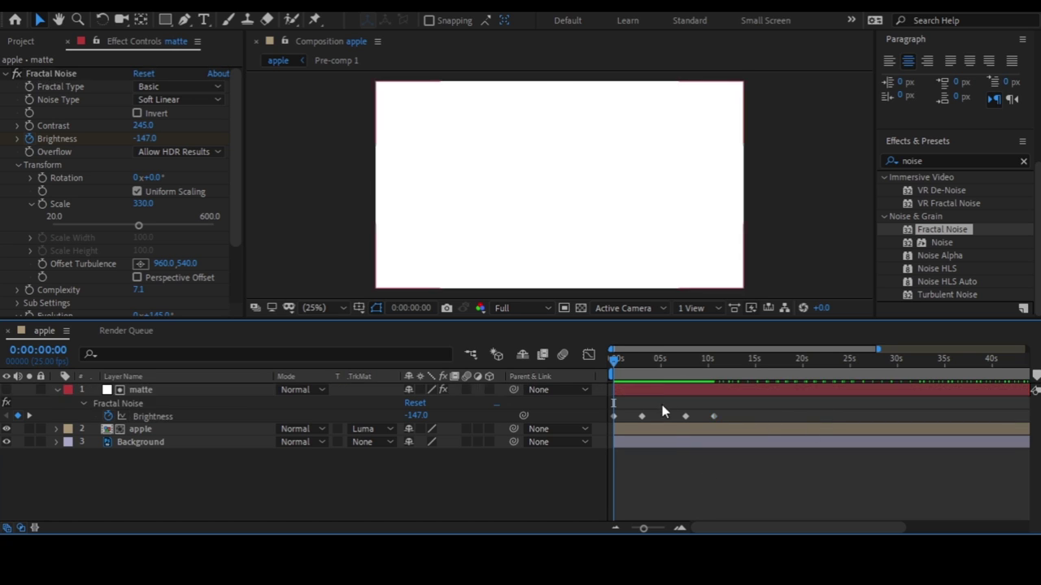
pyautogui.press('space')
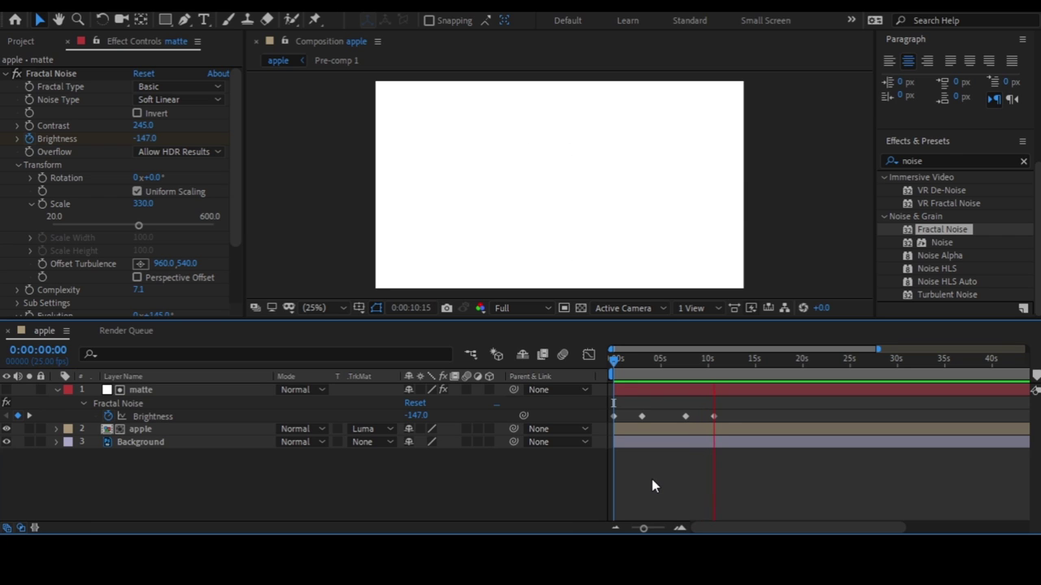
pyautogui.press('space')
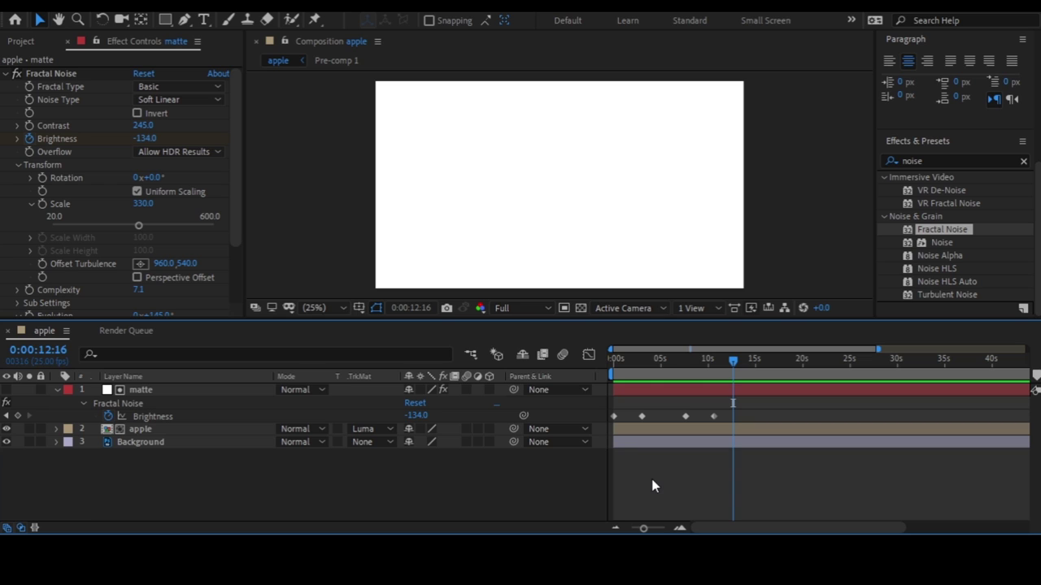